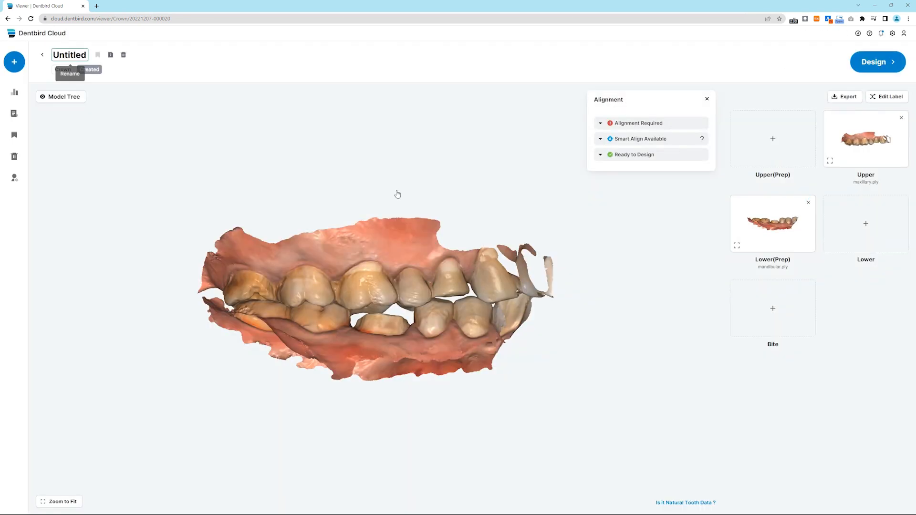
- Start the crown design for the case and generate the crown for prepared tooth 46
{"action": "left_click_drag", "start_coordinate": [419, 221], "coordinate": [448, 269]}
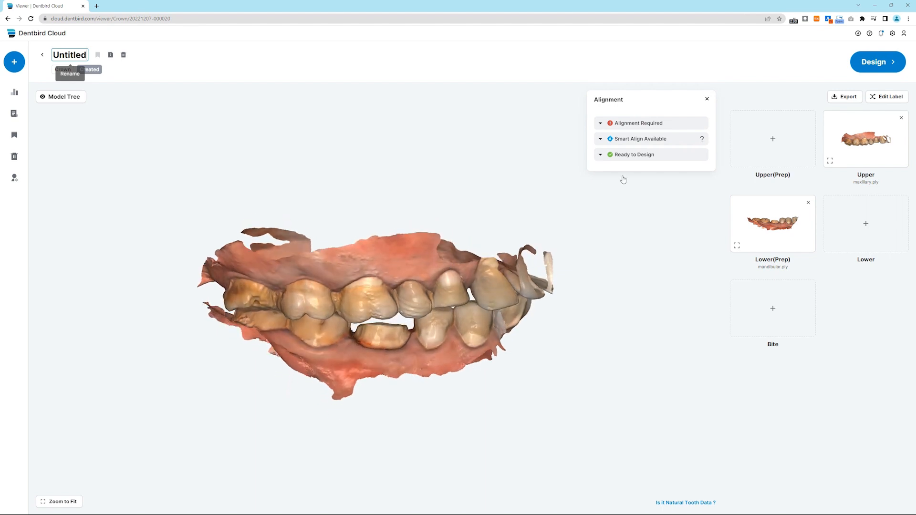
{"action": "left_click", "coordinate": [884, 64]}
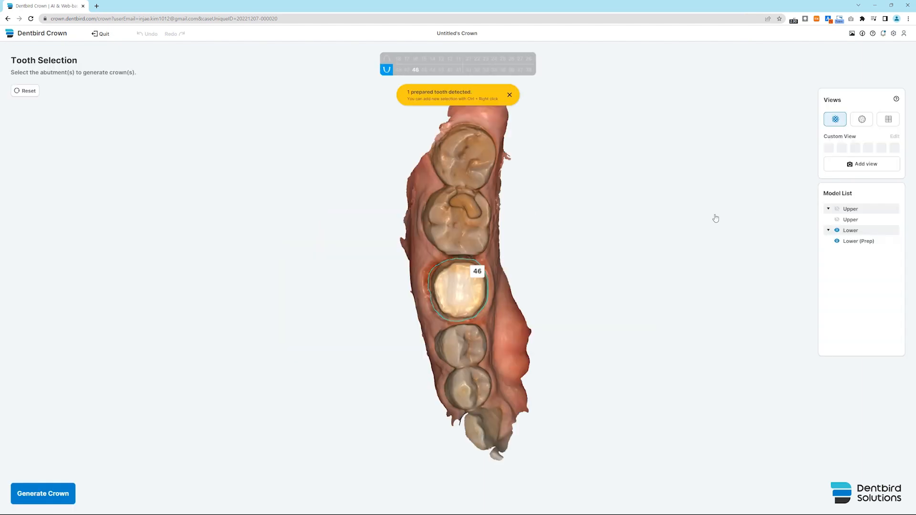
{"action": "right_click_drag", "start_coordinate": [496, 337], "coordinate": [732, 262]}
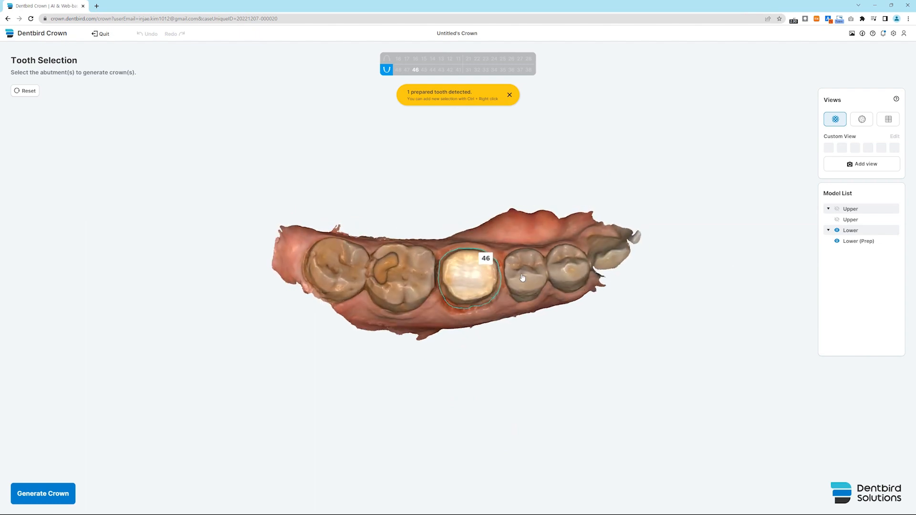
{"action": "scroll", "coordinate": [500, 272], "scroll_direction": "up", "scroll_amount": 5}
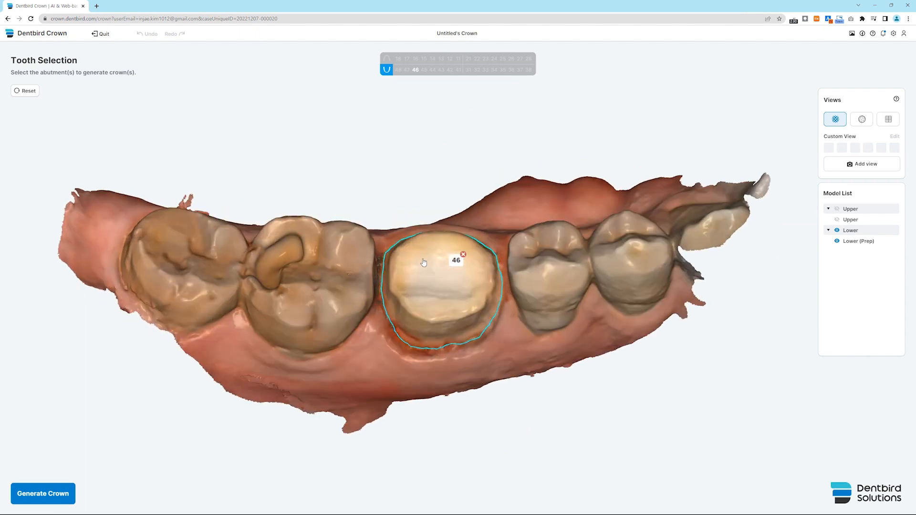
{"action": "left_click", "coordinate": [40, 497]}
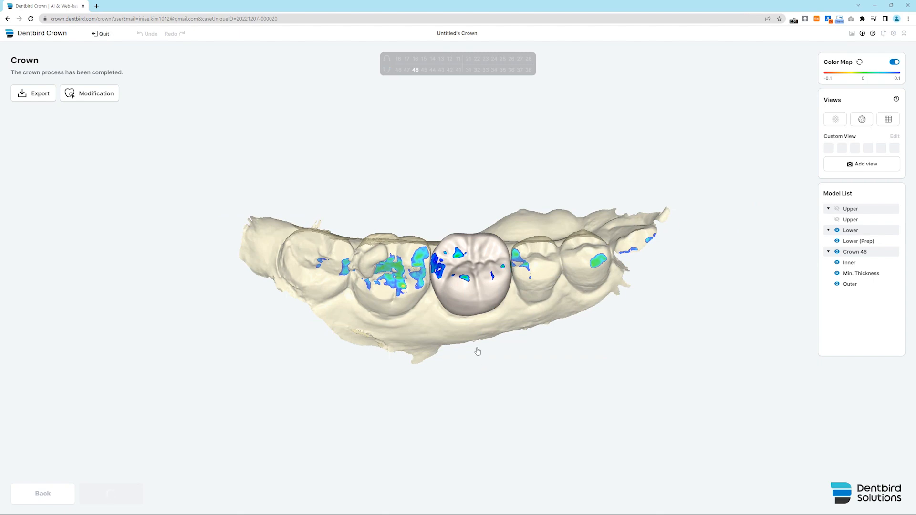
- Examine the generated crown's shape and colour-mapped contacts with its neighbouring teeth from several angles
{"action": "left_click_drag", "start_coordinate": [477, 350], "coordinate": [471, 233]}
{"action": "scroll", "coordinate": [469, 247], "scroll_direction": "up", "scroll_amount": 3}
{"action": "scroll", "coordinate": [468, 247], "scroll_direction": "up", "scroll_amount": 6}
{"action": "left_click_drag", "start_coordinate": [466, 276], "coordinate": [445, 344]}
{"action": "scroll", "coordinate": [467, 300], "scroll_direction": "down", "scroll_amount": 3}
{"action": "scroll", "coordinate": [443, 337], "scroll_direction": "up", "scroll_amount": 2}
{"action": "scroll", "coordinate": [444, 341], "scroll_direction": "down", "scroll_amount": 2}
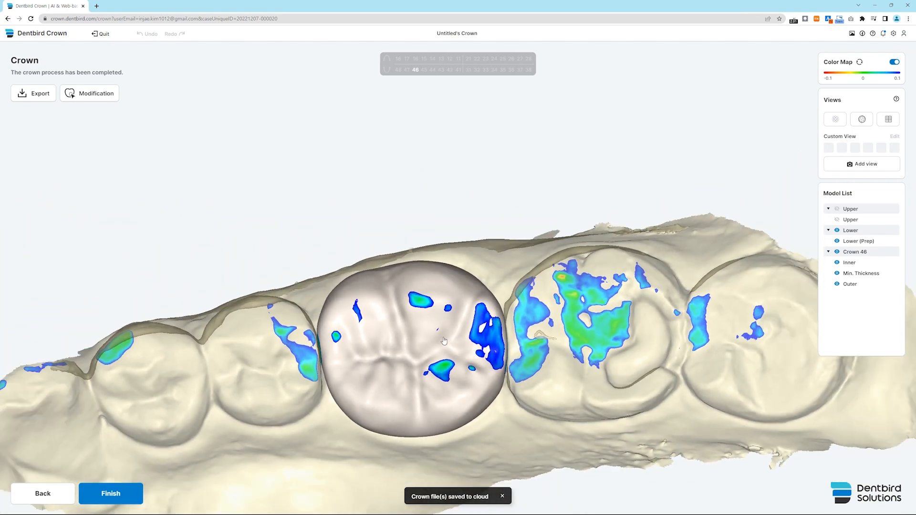
{"action": "left_click_drag", "start_coordinate": [444, 341], "coordinate": [439, 306]}
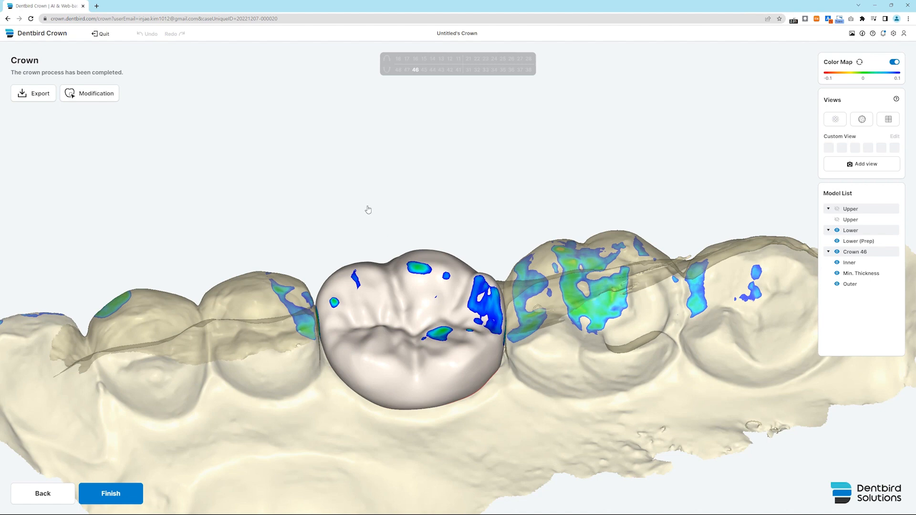
- Begin modifying the crown and apply the Milling (PMMA) inner surface settings with Block Out enabled
{"action": "left_click", "coordinate": [93, 93]}
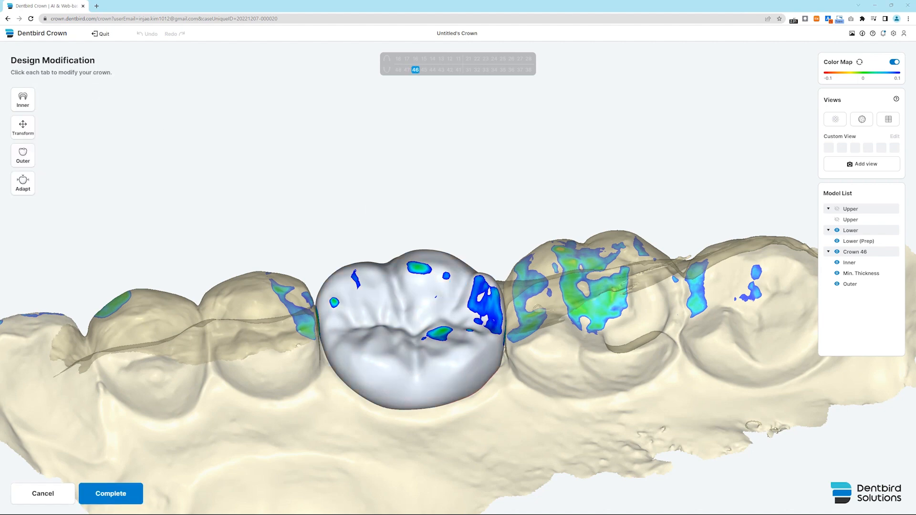
{"action": "left_click", "coordinate": [24, 104]}
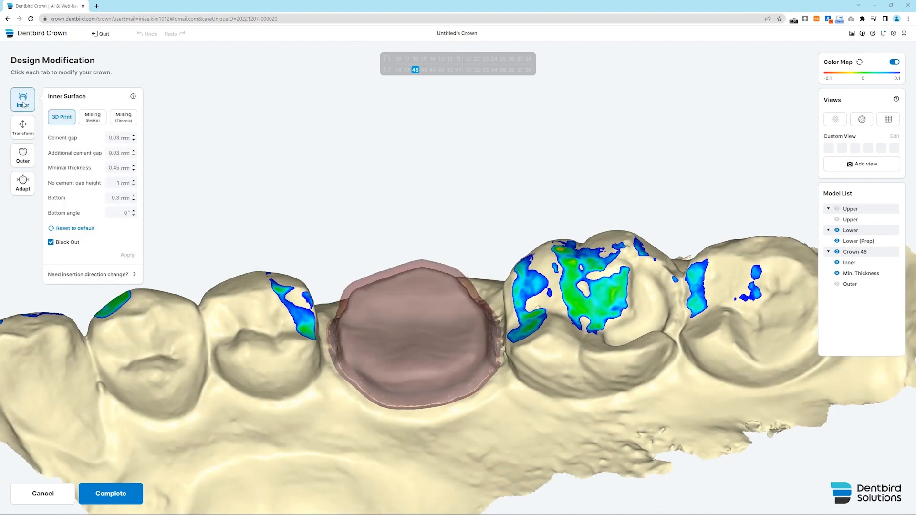
{"action": "left_click", "coordinate": [85, 116]}
{"action": "left_click", "coordinate": [125, 122]}
{"action": "left_click", "coordinate": [60, 117]}
{"action": "left_click", "coordinate": [93, 119]}
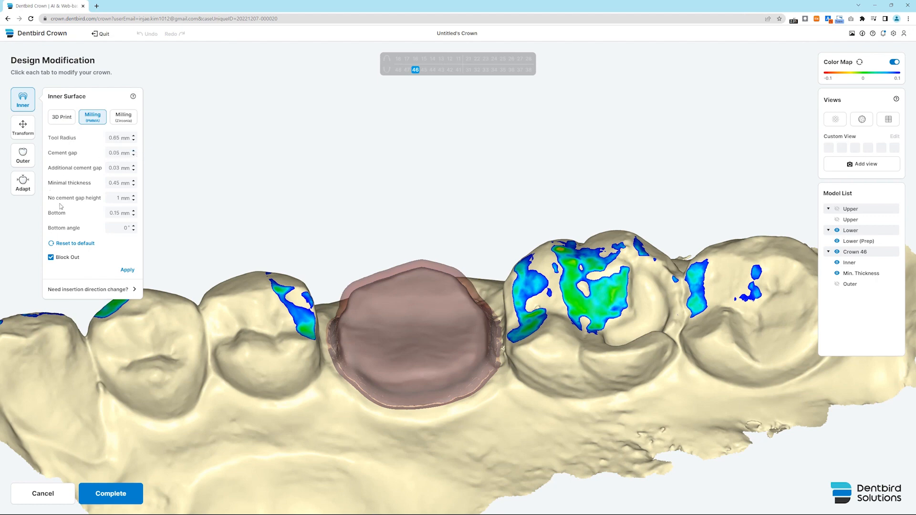
{"action": "left_click", "coordinate": [52, 258]}
{"action": "left_click", "coordinate": [51, 257]}
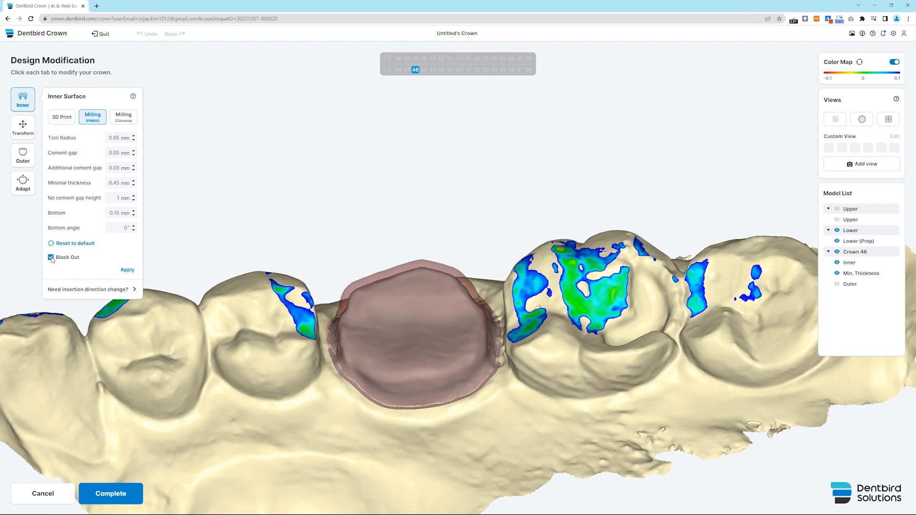
{"action": "left_click", "coordinate": [132, 273]}
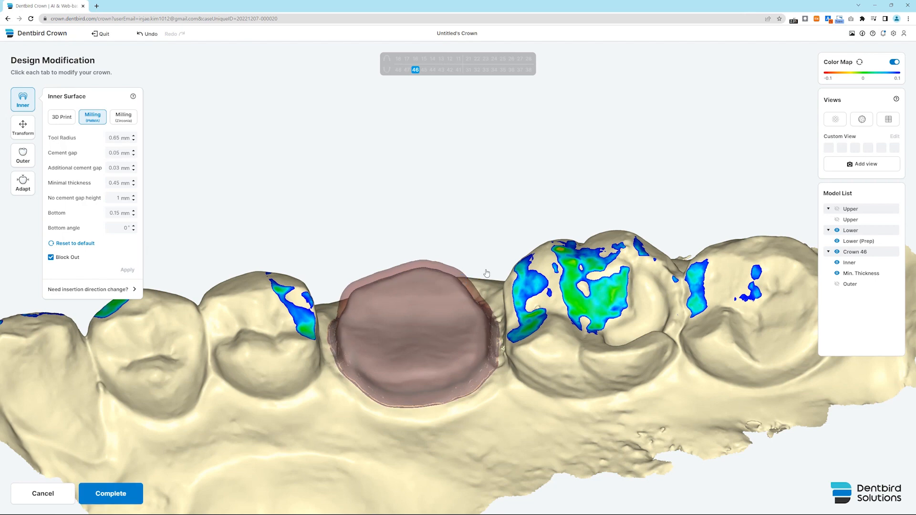
- Set the crown's insertion direction to match a view looking straight down on the prepared tooth
{"action": "left_click", "coordinate": [116, 293]}
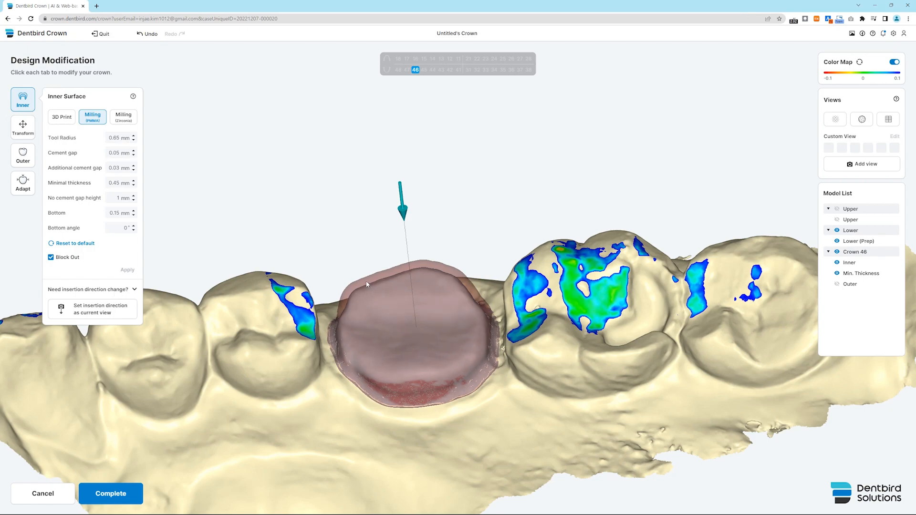
{"action": "mouse_move", "coordinate": [363, 256]}
{"action": "left_mouse_down"}
{"action": "mouse_move", "coordinate": [370, 302]}
{"action": "mouse_move", "coordinate": [356, 298]}
{"action": "mouse_move", "coordinate": [379, 307]}
{"action": "mouse_move", "coordinate": [373, 303]}
{"action": "left_mouse_up"}
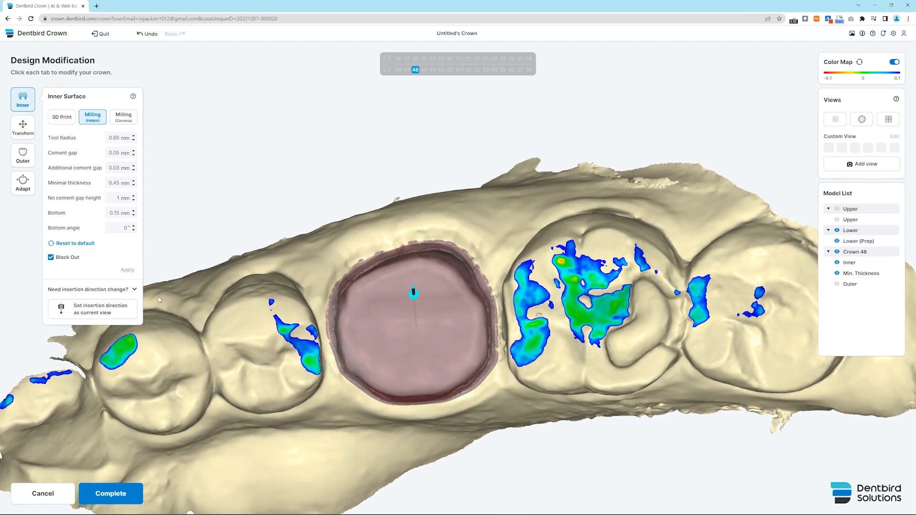
{"action": "left_click", "coordinate": [97, 304]}
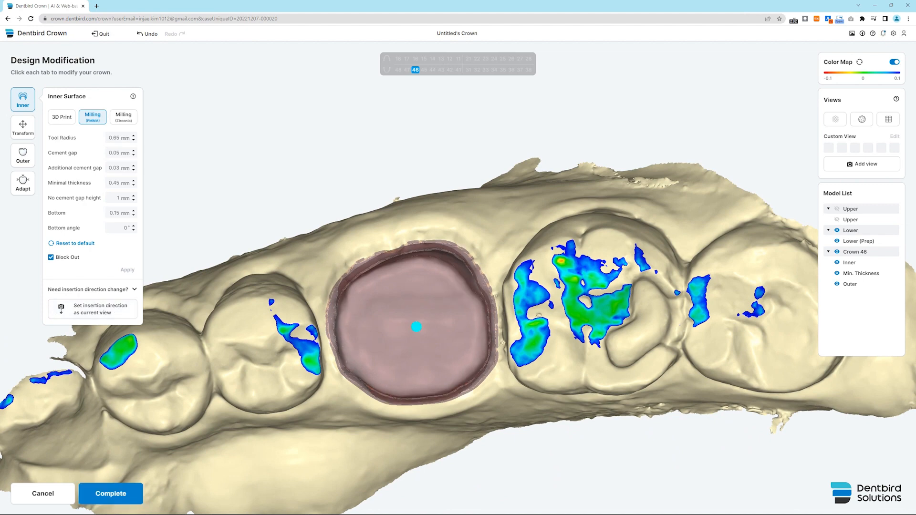
- Select crown 46 with the Transform tool and make slight rotation and corner scaling adjustments
{"action": "left_click", "coordinate": [23, 127]}
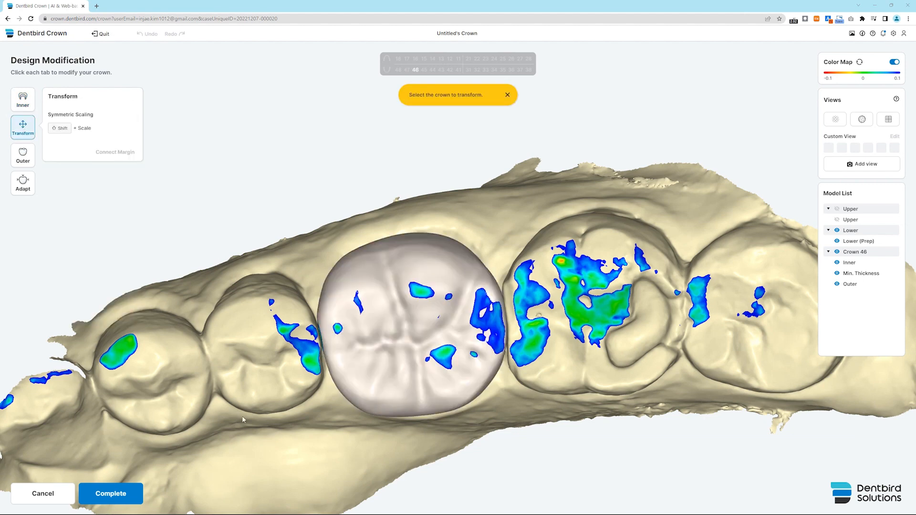
{"action": "left_click", "coordinate": [383, 359]}
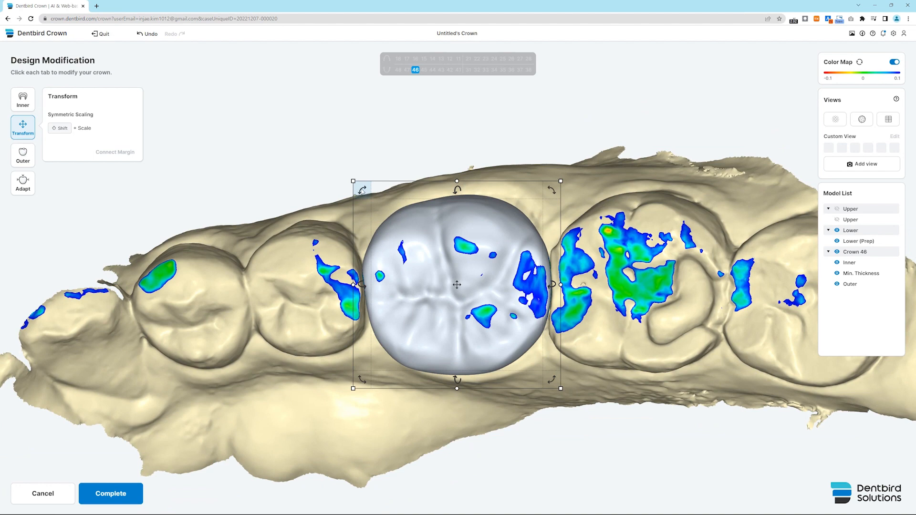
{"action": "left_click_drag", "start_coordinate": [362, 190], "coordinate": [362, 189]}
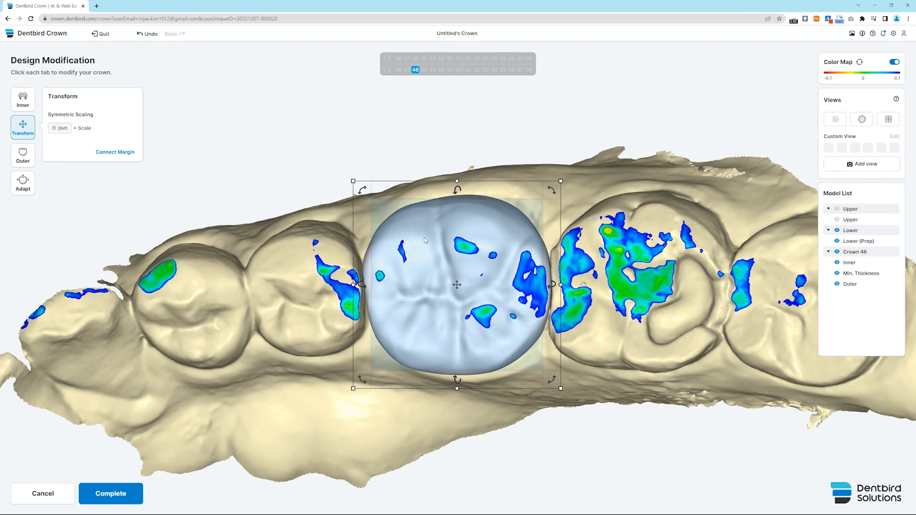
{"action": "left_click_drag", "start_coordinate": [561, 181], "coordinate": [561, 185]}
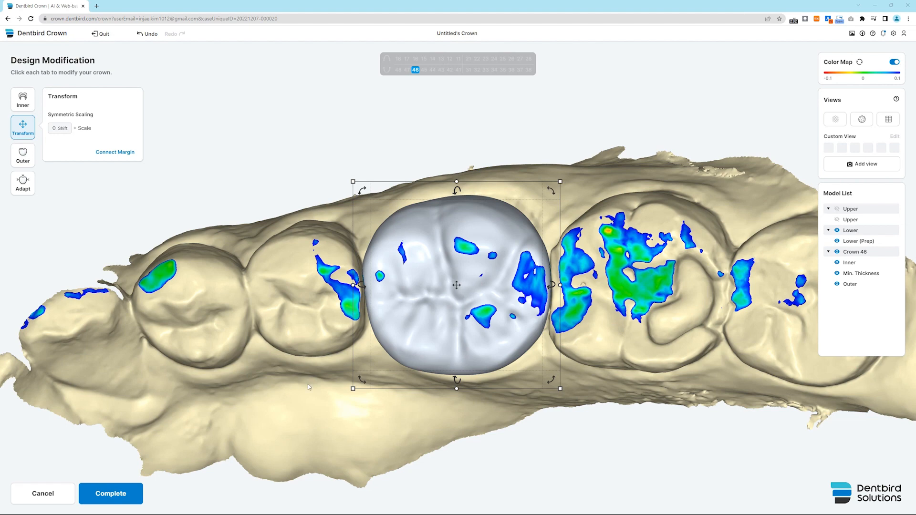
{"action": "left_click", "coordinate": [347, 394]}
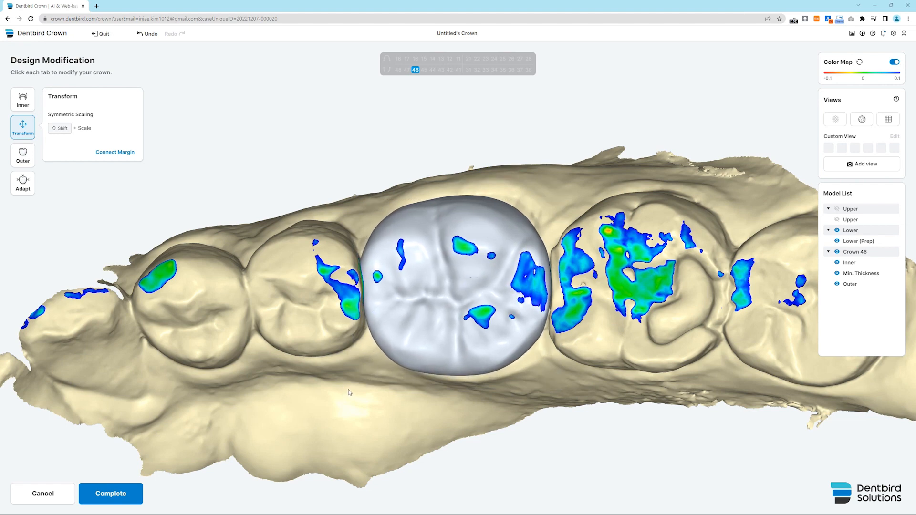
- Fine-tune the crown's size from its sides and symmetrically from a corner, and reconnect it to the margin
{"action": "left_click_drag", "start_coordinate": [560, 285], "coordinate": [560, 284]}
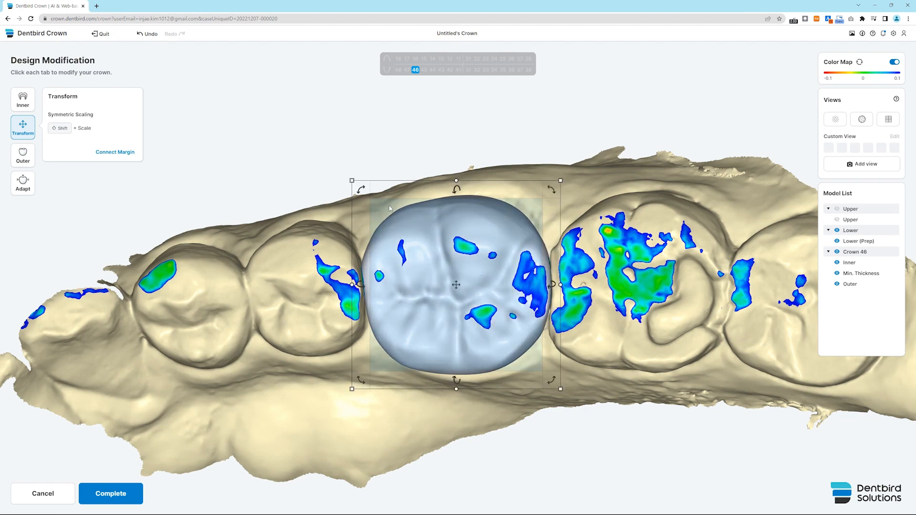
{"action": "left_click_drag", "start_coordinate": [455, 186], "coordinate": [456, 185]}
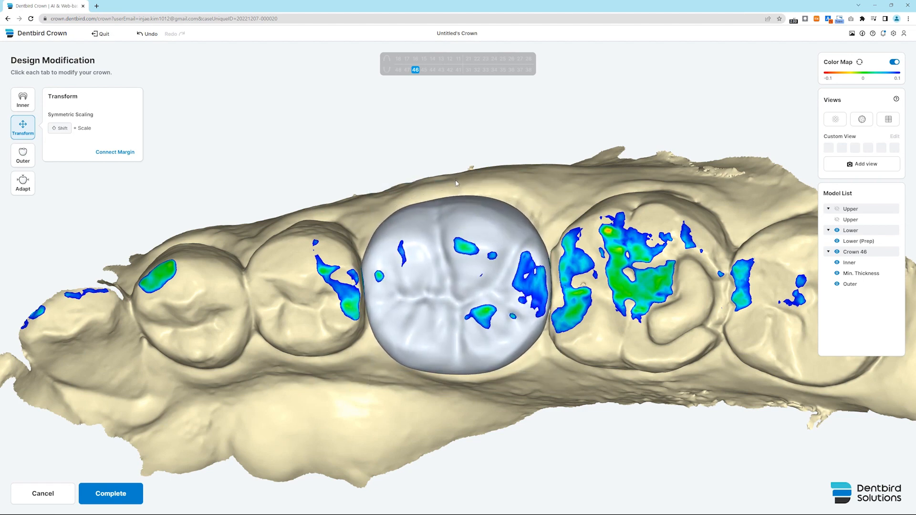
{"action": "left_click_drag", "start_coordinate": [456, 389], "coordinate": [456, 388]}
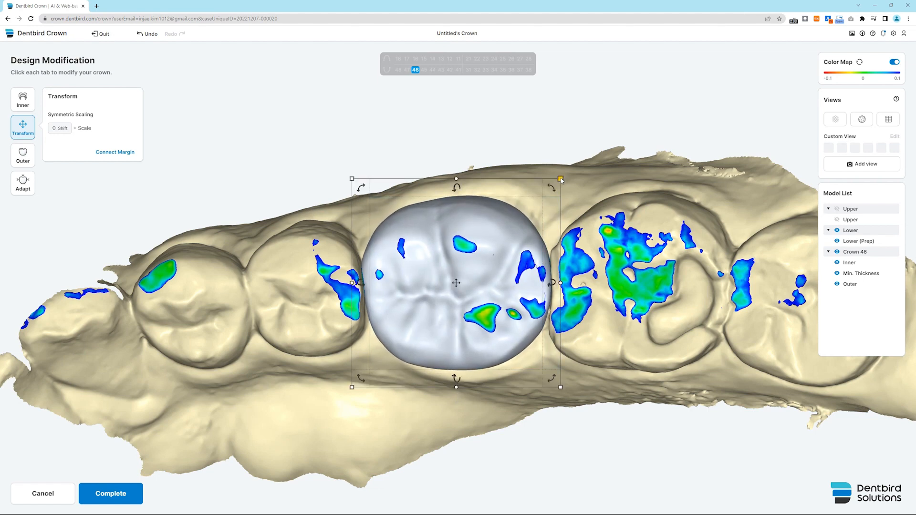
{"action": "left_click_drag", "start_coordinate": [559, 180], "coordinate": [565, 178], "text": "shift"}
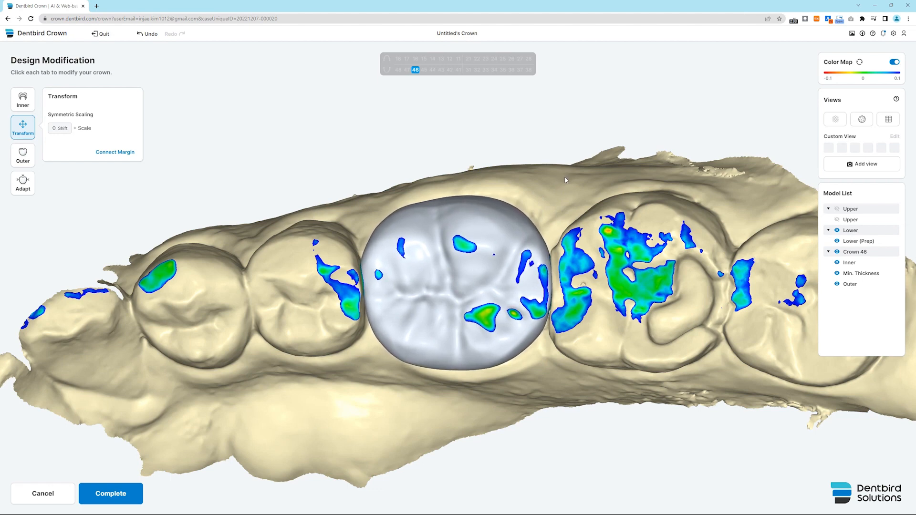
{"action": "left_click", "coordinate": [119, 154]}
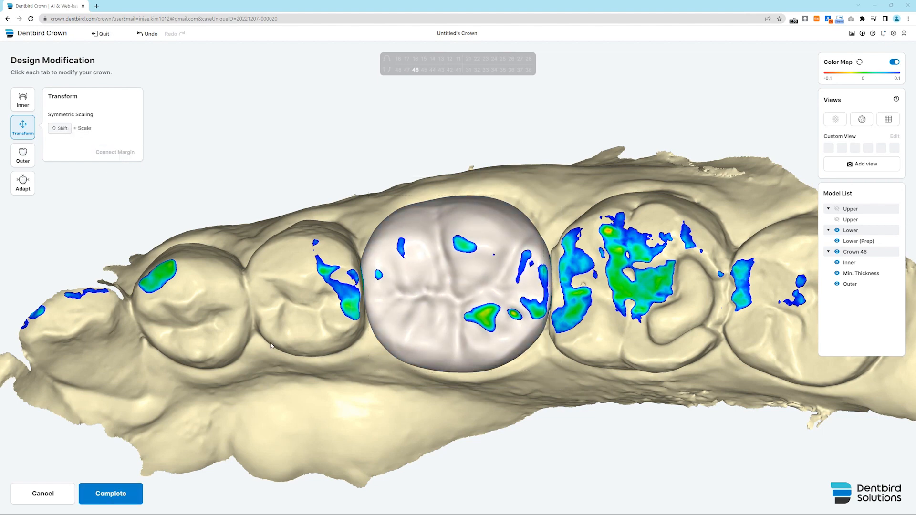
- Reshape the crown's outer surface at the upper premolar-side cusp using Free Deform with a brush of about 2.1 mm
{"action": "left_click", "coordinate": [25, 161]}
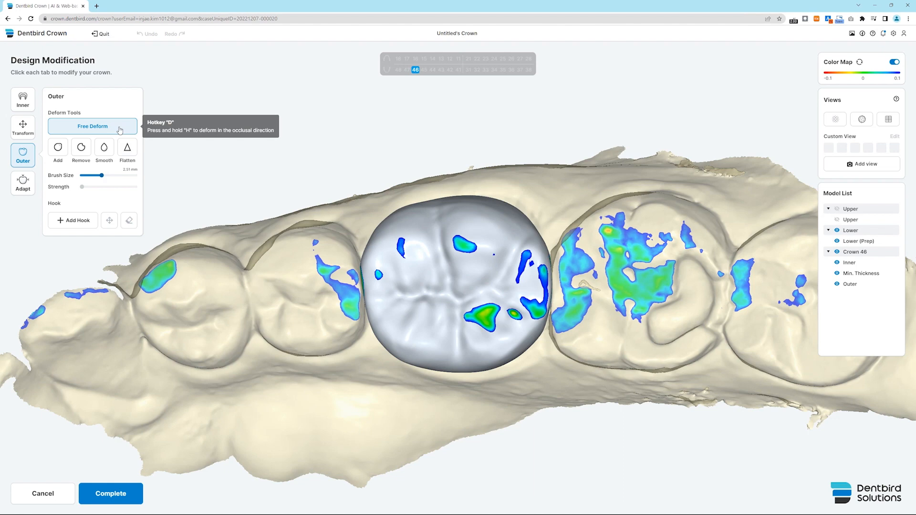
{"action": "left_click_drag", "start_coordinate": [101, 175], "coordinate": [97, 175]}
{"action": "scroll", "coordinate": [455, 248], "scroll_direction": "up", "scroll_amount": 5}
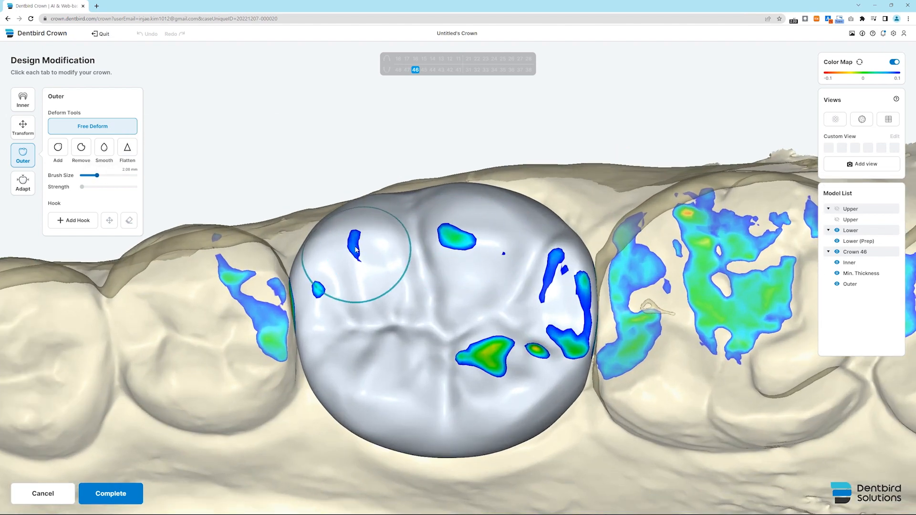
{"action": "left_click", "coordinate": [367, 246]}
{"action": "mouse_move", "coordinate": [367, 247]}
{"action": "left_mouse_down"}
{"action": "mouse_move", "coordinate": [342, 246]}
{"action": "mouse_move", "coordinate": [354, 246]}
{"action": "left_mouse_up"}
{"action": "mouse_move", "coordinate": [337, 236]}
{"action": "left_mouse_down"}
{"action": "mouse_move", "coordinate": [314, 191]}
{"action": "mouse_move", "coordinate": [356, 257]}
{"action": "mouse_move", "coordinate": [367, 380]}
{"action": "left_mouse_up"}
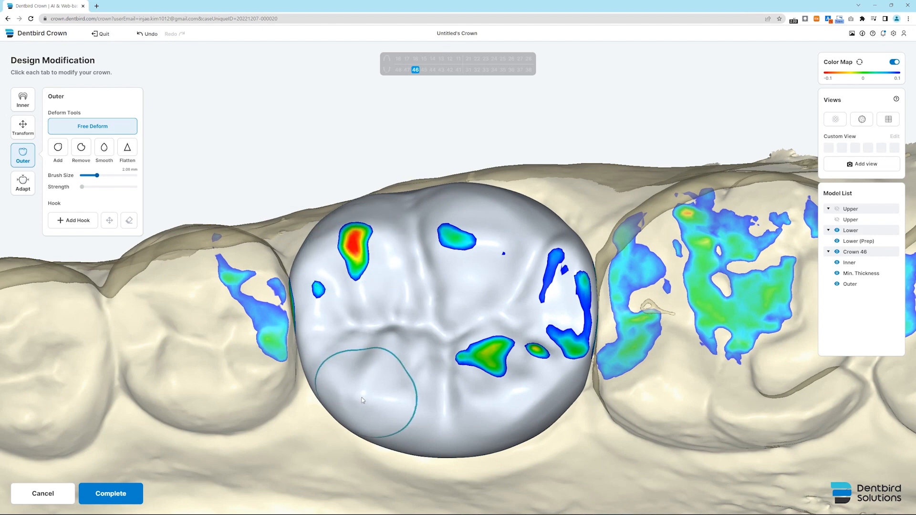
- Set the Free Deform brush size to 2.94 mm and try it on the lower premolar-side cusp
{"action": "left_click_drag", "start_coordinate": [97, 175], "coordinate": [109, 175]}
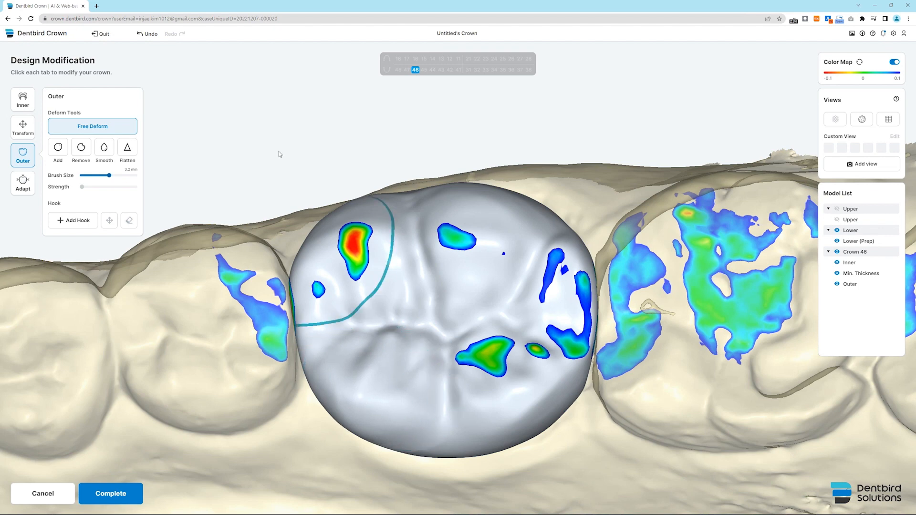
{"action": "left_click_drag", "start_coordinate": [109, 175], "coordinate": [106, 175]}
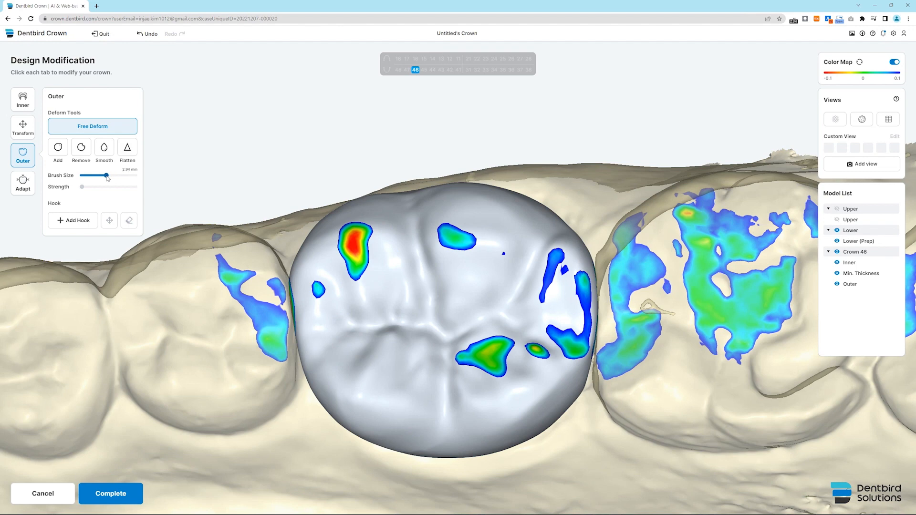
{"action": "left_click_drag", "start_coordinate": [386, 404], "coordinate": [315, 387]}
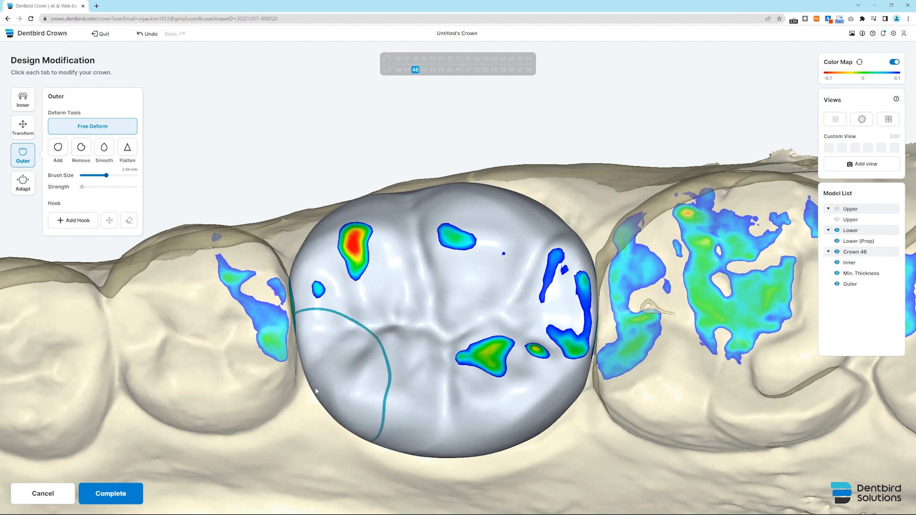
- Add material to the crown's outer surface at the upper cusps and near the contact with the adjacent molar
{"action": "left_click", "coordinate": [58, 147]}
{"action": "right_click_drag", "start_coordinate": [486, 300], "coordinate": [483, 276]}
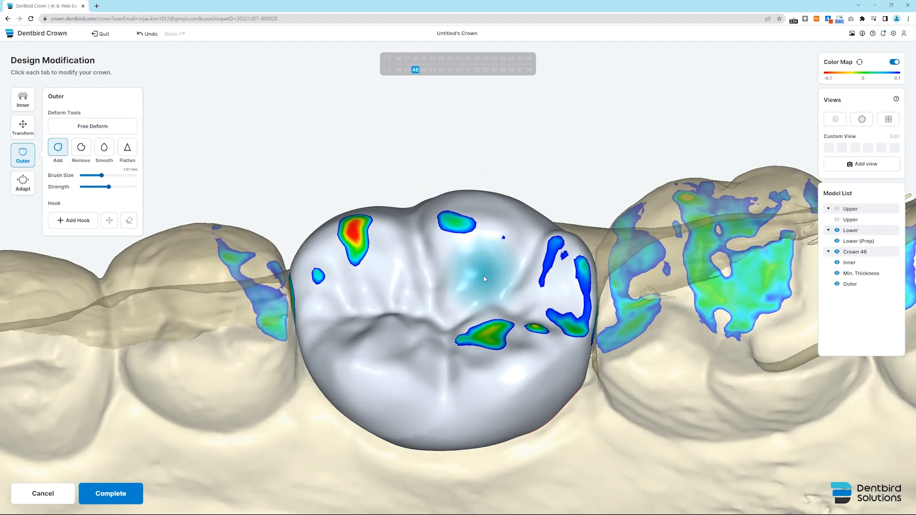
{"action": "left_click_drag", "start_coordinate": [472, 246], "coordinate": [458, 291]}
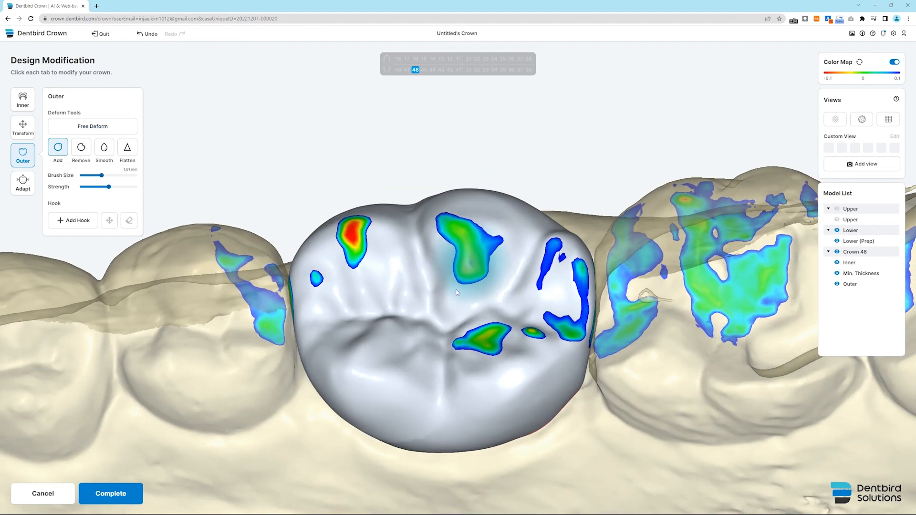
{"action": "left_click_drag", "start_coordinate": [353, 271], "coordinate": [361, 287]}
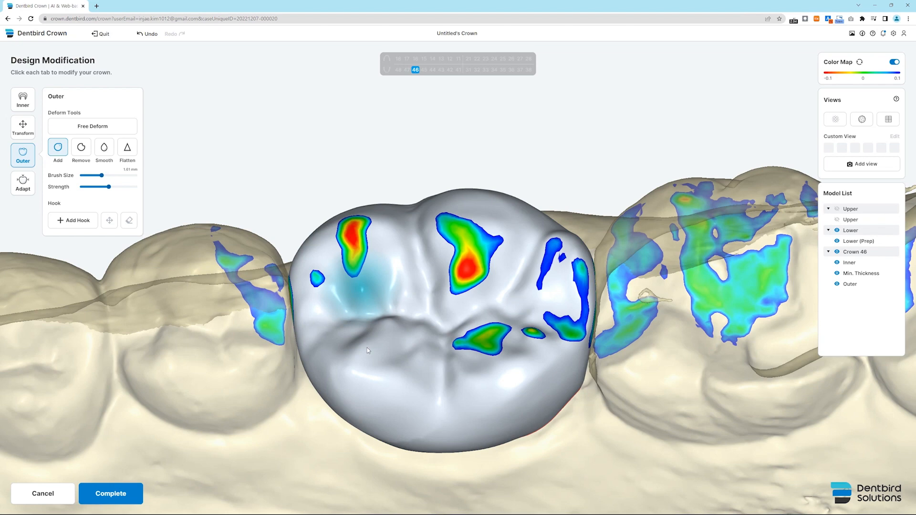
{"action": "right_click_drag", "start_coordinate": [408, 330], "coordinate": [407, 357]}
{"action": "left_click_drag", "start_coordinate": [547, 275], "coordinate": [560, 289]}
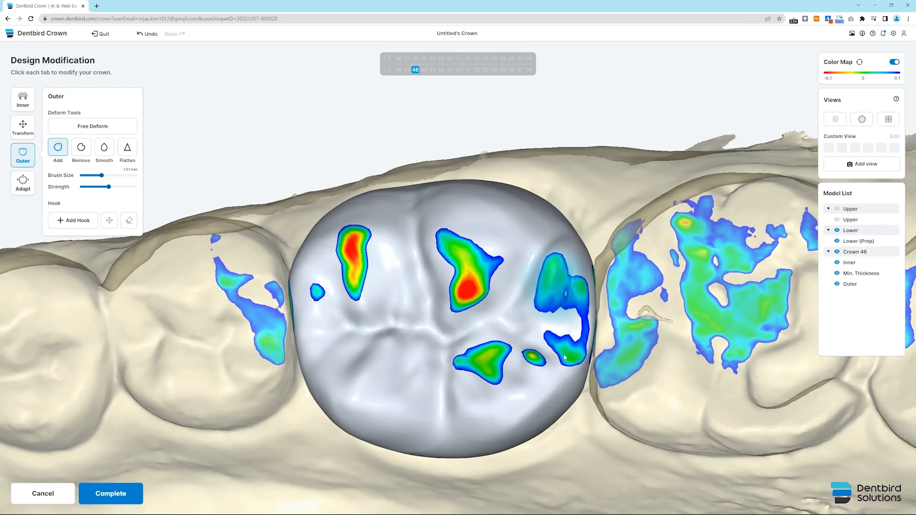
- Add material along the lower molar-side part of the crown's biting surface and reduce the Add brush to 1.09 mm with lower strength
{"action": "left_click_drag", "start_coordinate": [561, 355], "coordinate": [511, 359]}
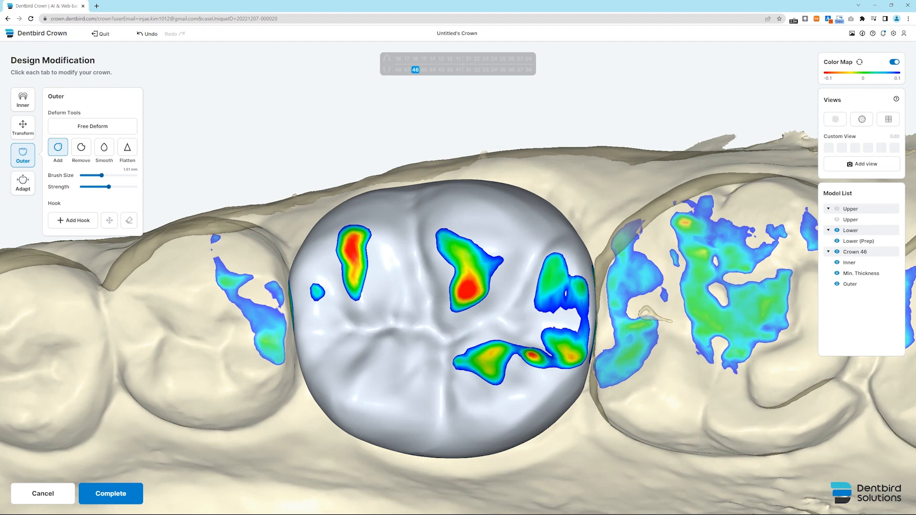
{"action": "mouse_move", "coordinate": [102, 175]}
{"action": "left_mouse_down"}
{"action": "mouse_move", "coordinate": [107, 187]}
{"action": "mouse_move", "coordinate": [95, 187]}
{"action": "left_mouse_up"}
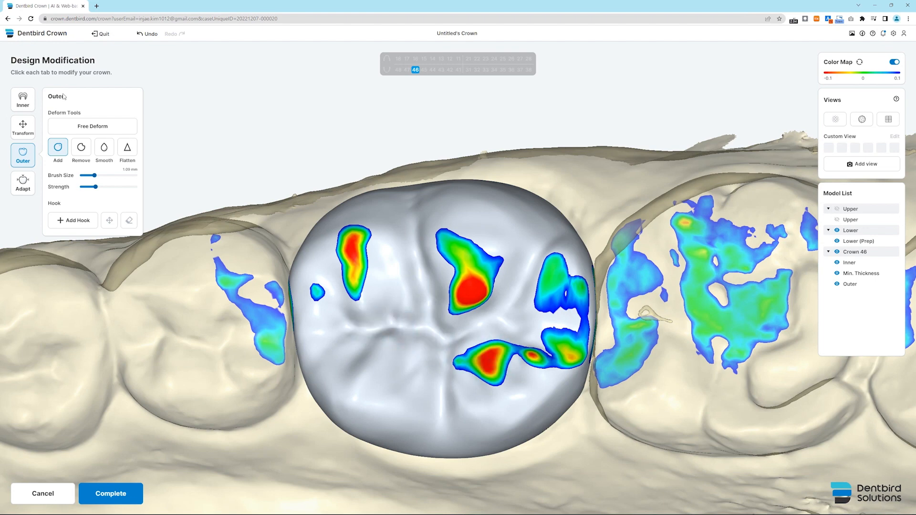
- Remove material from the crown's strongest contact spots on the upper cusps, the lower molar-side cusp and the molar-side edge
{"action": "left_click", "coordinate": [81, 147]}
{"action": "left_click_drag", "start_coordinate": [354, 243], "coordinate": [355, 254]}
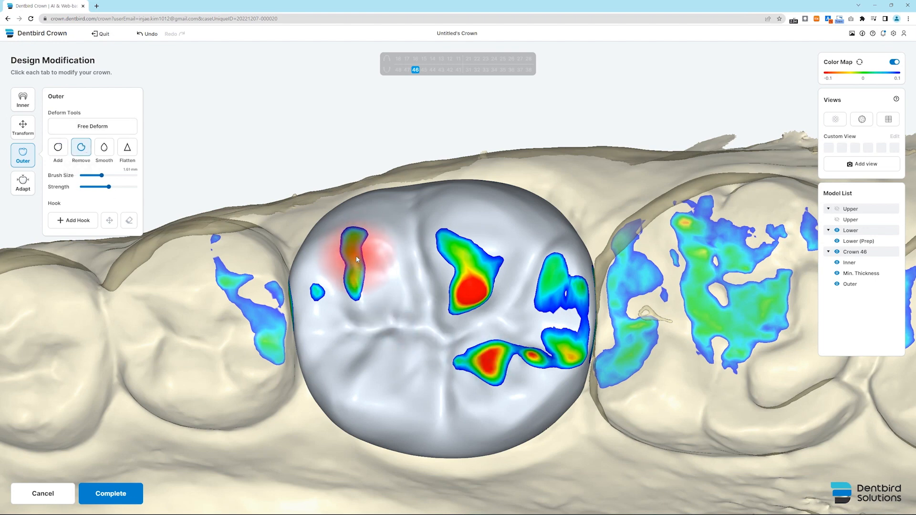
{"action": "left_click_drag", "start_coordinate": [478, 284], "coordinate": [478, 305]}
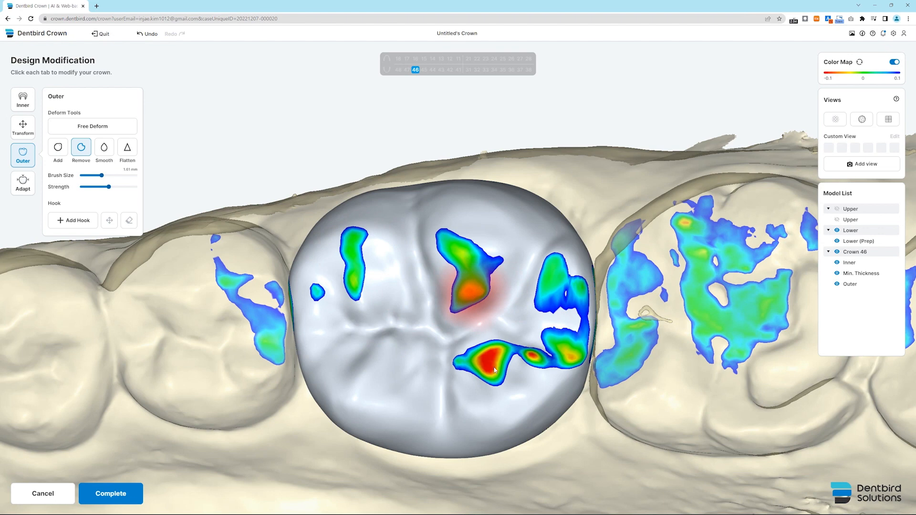
{"action": "left_click_drag", "start_coordinate": [492, 369], "coordinate": [559, 352]}
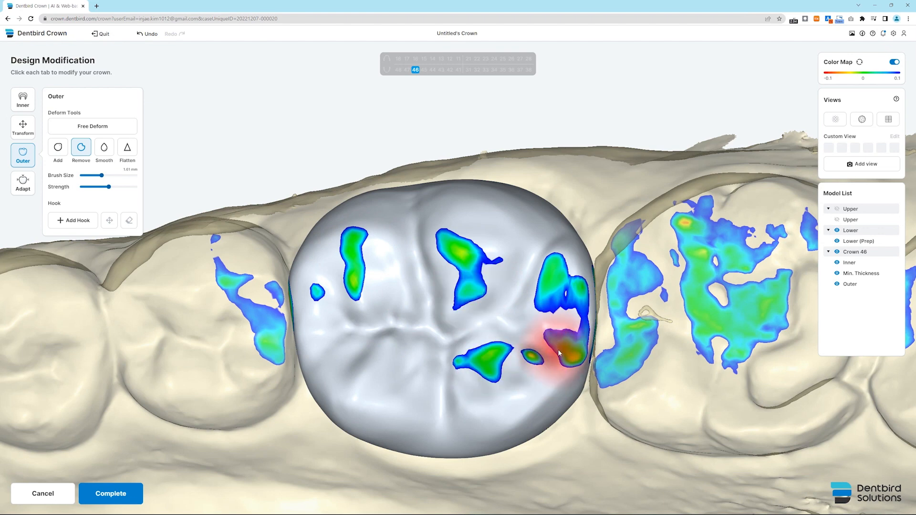
{"action": "left_click_drag", "start_coordinate": [559, 352], "coordinate": [559, 352]}
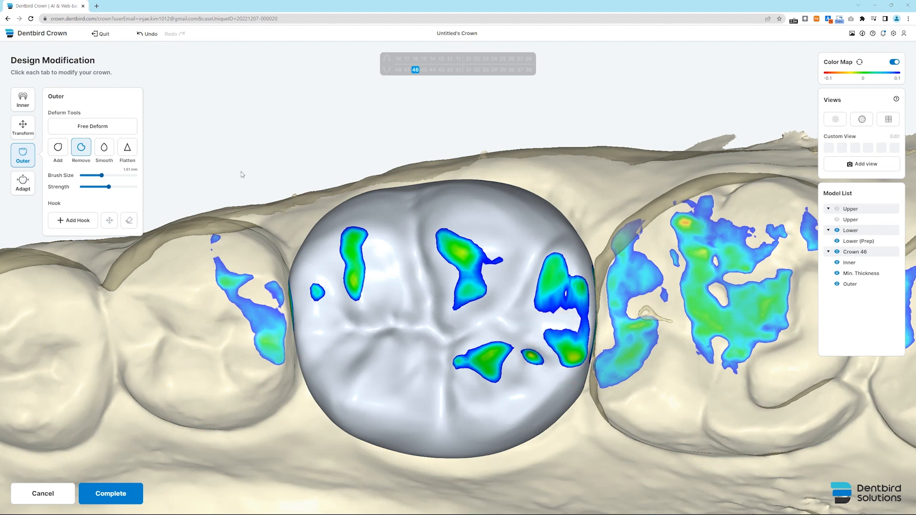
- Smooth the crown's biting surface at the molar-side edge, the upper groove and the upper premolar-side cusp
{"action": "left_click", "coordinate": [104, 148]}
{"action": "left_click_drag", "start_coordinate": [557, 299], "coordinate": [560, 336]}
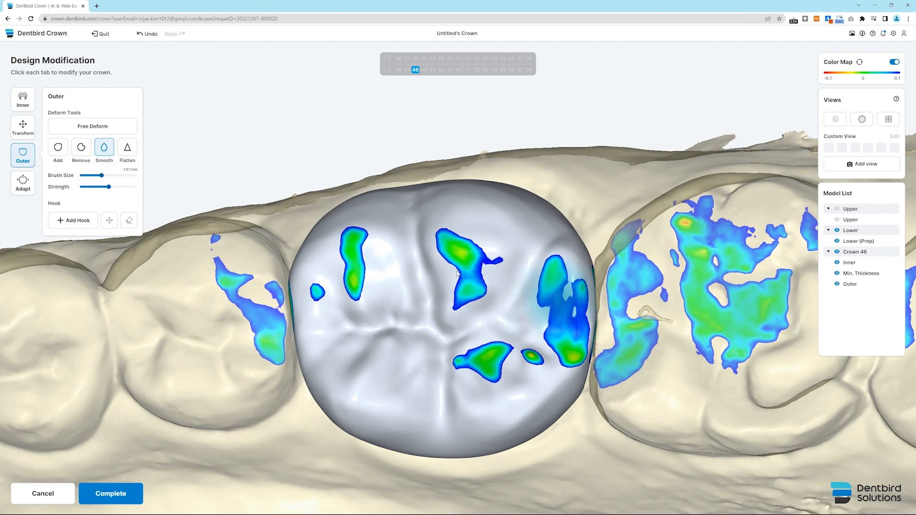
{"action": "left_click_drag", "start_coordinate": [424, 258], "coordinate": [436, 292]}
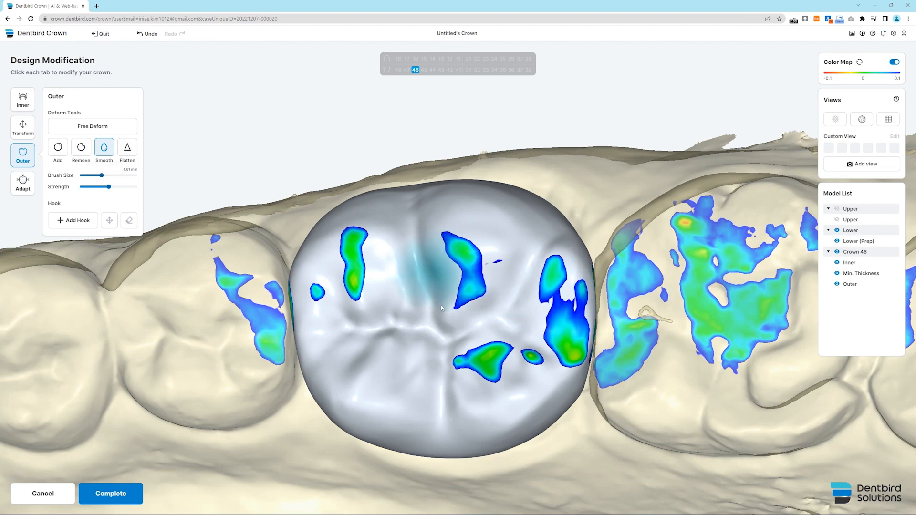
{"action": "left_click_drag", "start_coordinate": [378, 254], "coordinate": [363, 264]}
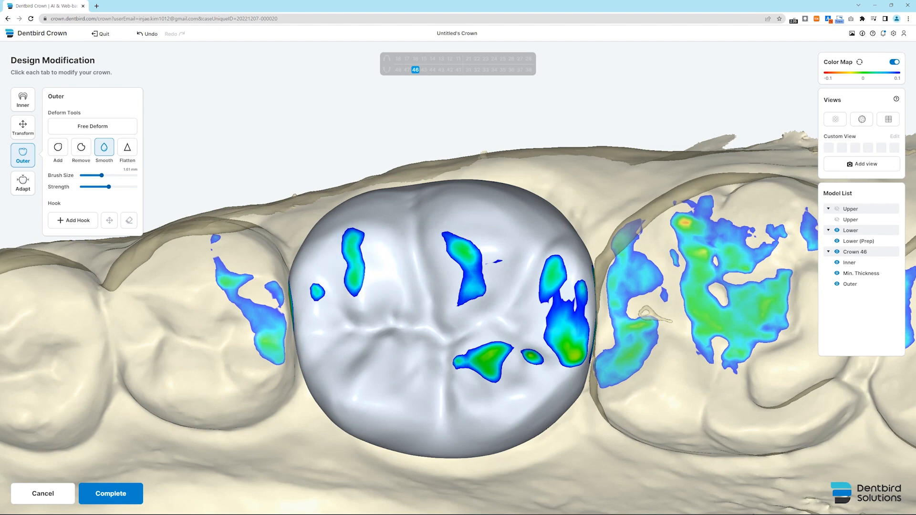
- Flatten the crown's biting surface around the center, at the molar-side edge and on the lower premolar-side cusp
{"action": "left_click", "coordinate": [126, 148]}
{"action": "mouse_move", "coordinate": [435, 327]}
{"action": "right_mouse_down"}
{"action": "mouse_move", "coordinate": [452, 262]}
{"action": "mouse_move", "coordinate": [442, 294]}
{"action": "right_mouse_up"}
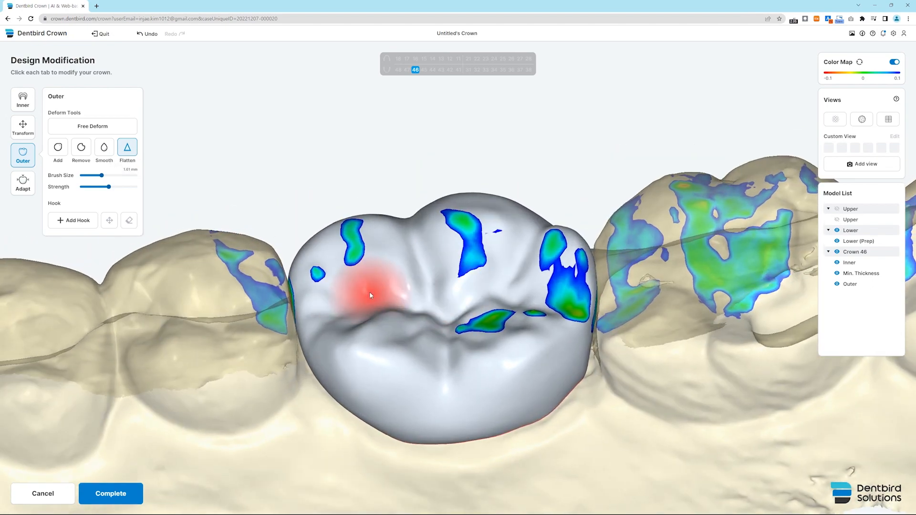
{"action": "right_click_drag", "start_coordinate": [480, 336], "coordinate": [486, 325]}
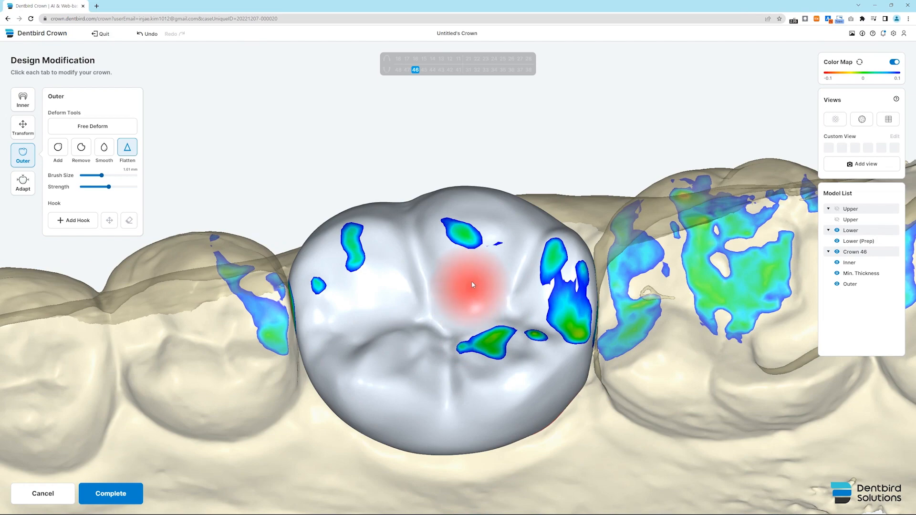
{"action": "right_click_drag", "start_coordinate": [472, 284], "coordinate": [537, 384]}
{"action": "mouse_move", "coordinate": [537, 382]}
{"action": "left_mouse_down"}
{"action": "mouse_move", "coordinate": [557, 351]}
{"action": "mouse_move", "coordinate": [549, 352]}
{"action": "mouse_move", "coordinate": [555, 276]}
{"action": "mouse_move", "coordinate": [564, 316]}
{"action": "left_mouse_up"}
{"action": "mouse_move", "coordinate": [565, 317]}
{"action": "right_mouse_down"}
{"action": "mouse_move", "coordinate": [479, 387]}
{"action": "mouse_move", "coordinate": [477, 373]}
{"action": "right_mouse_up"}
{"action": "left_click_drag", "start_coordinate": [370, 361], "coordinate": [409, 351]}
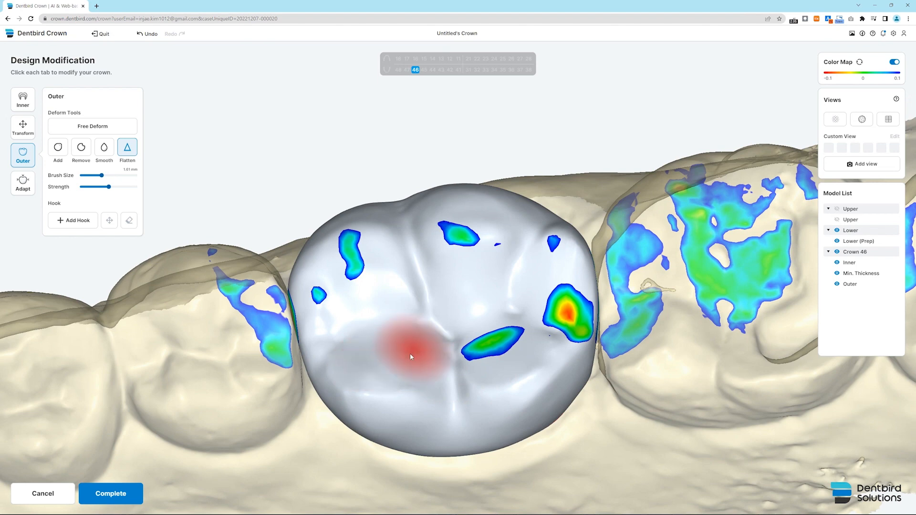
- Add a hook to the crown and move it onto the buccal side wall near the adjacent molar
{"action": "left_click", "coordinate": [75, 221]}
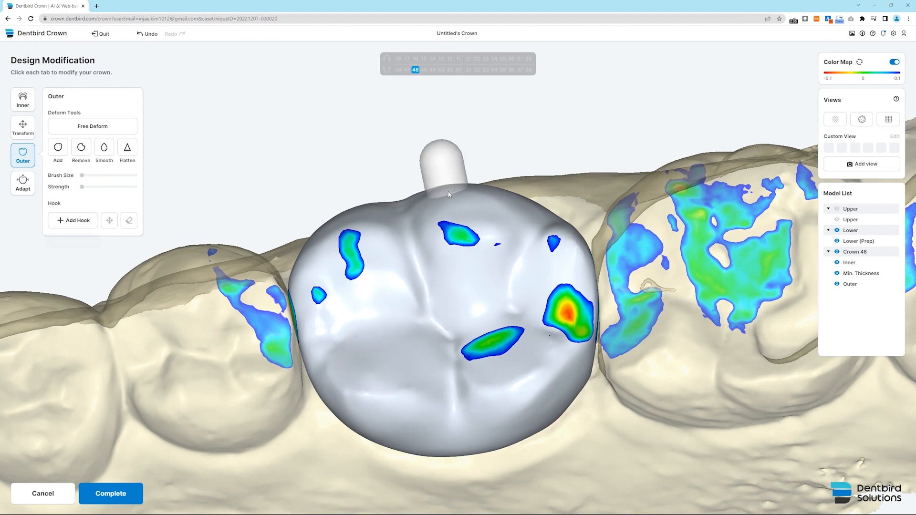
{"action": "right_click_drag", "start_coordinate": [330, 171], "coordinate": [317, 89]}
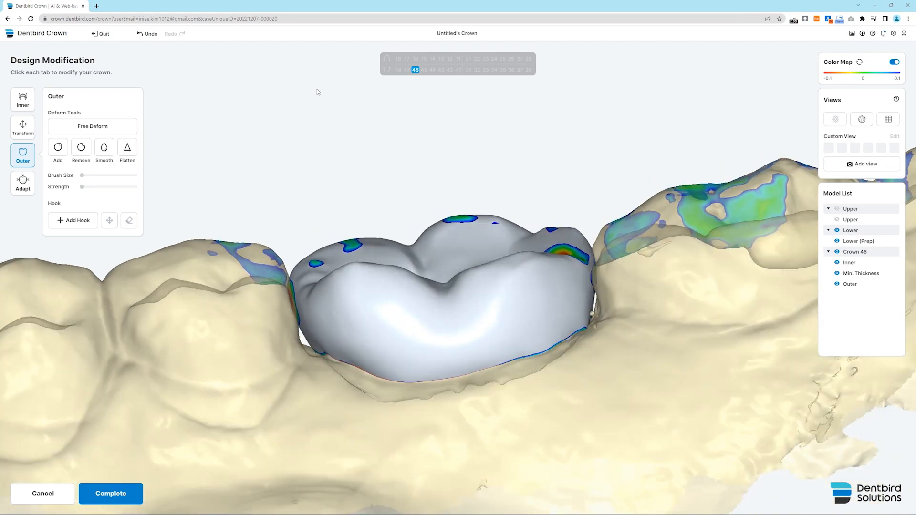
{"action": "left_click", "coordinate": [389, 316]}
{"action": "left_click_drag", "start_coordinate": [391, 325], "coordinate": [553, 305]}
{"action": "right_click_drag", "start_coordinate": [457, 194], "coordinate": [476, 311]}
{"action": "left_click_drag", "start_coordinate": [553, 437], "coordinate": [536, 183]}
{"action": "right_click_drag", "start_coordinate": [510, 157], "coordinate": [519, 248]}
{"action": "left_click_drag", "start_coordinate": [530, 246], "coordinate": [533, 274]}
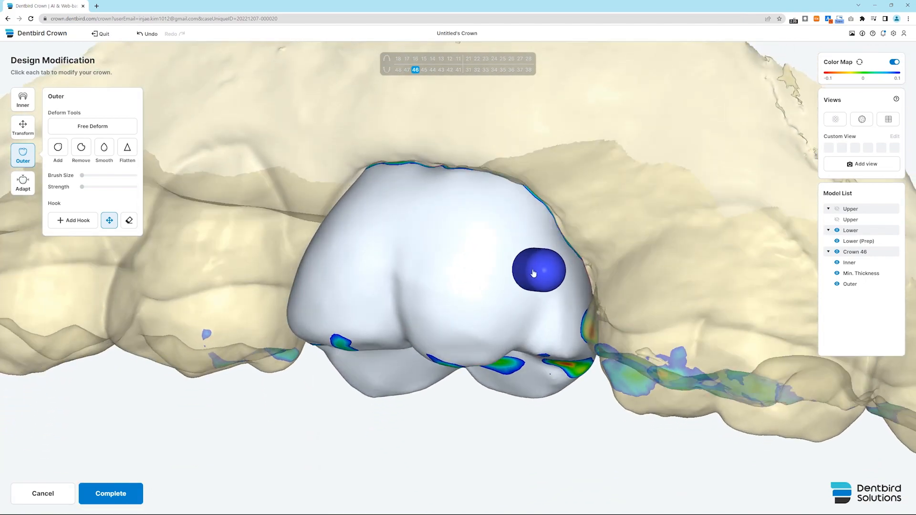
- Set the occlusal and approximal distances to 0 mm with Block Out enabled and apply the adaptation to the crown
{"action": "left_click", "coordinate": [23, 184]}
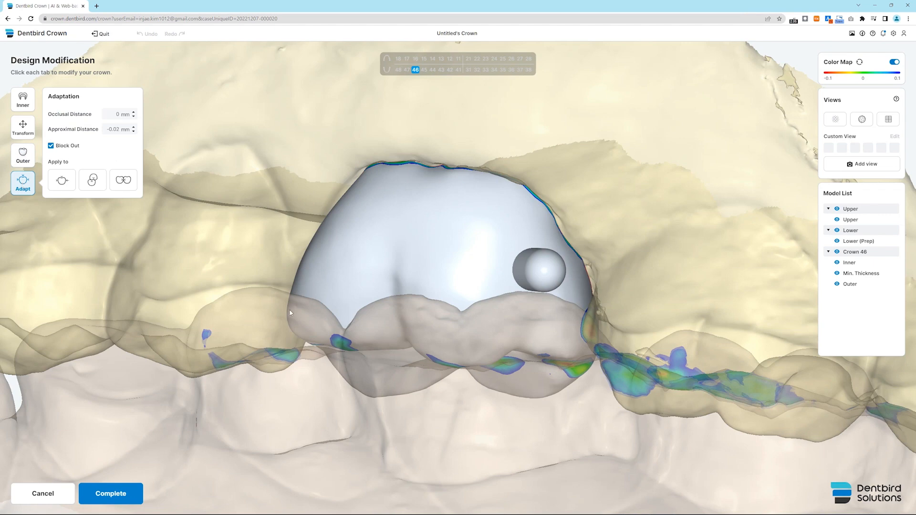
{"action": "left_click", "coordinate": [133, 113]}
{"action": "left_click", "coordinate": [133, 113]}
{"action": "left_click", "coordinate": [134, 127]}
{"action": "left_click", "coordinate": [134, 127]}
{"action": "left_click", "coordinate": [134, 117]}
{"action": "right_click_drag", "start_coordinate": [332, 364], "coordinate": [380, 177]}
{"action": "left_click", "coordinate": [62, 181]}
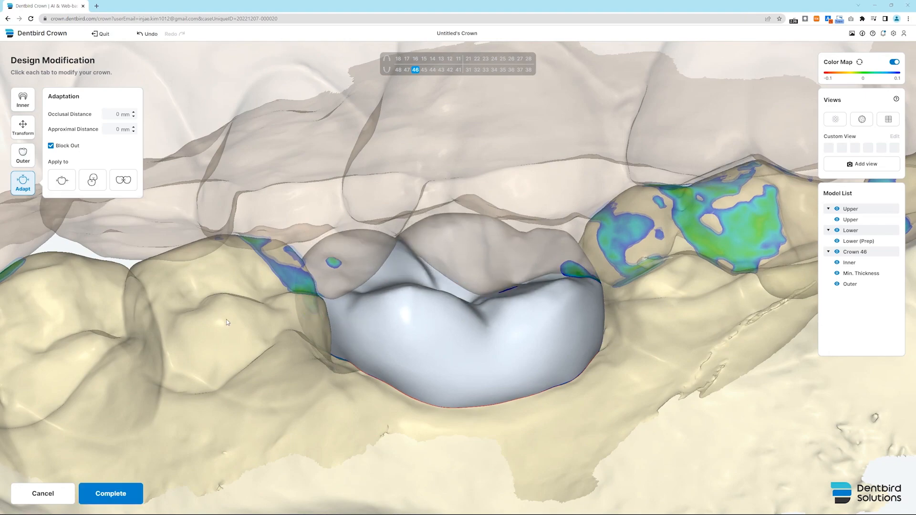
- Complete the design modification and finish the crown 46 case
{"action": "right_click_drag", "start_coordinate": [542, 290], "coordinate": [506, 302]}
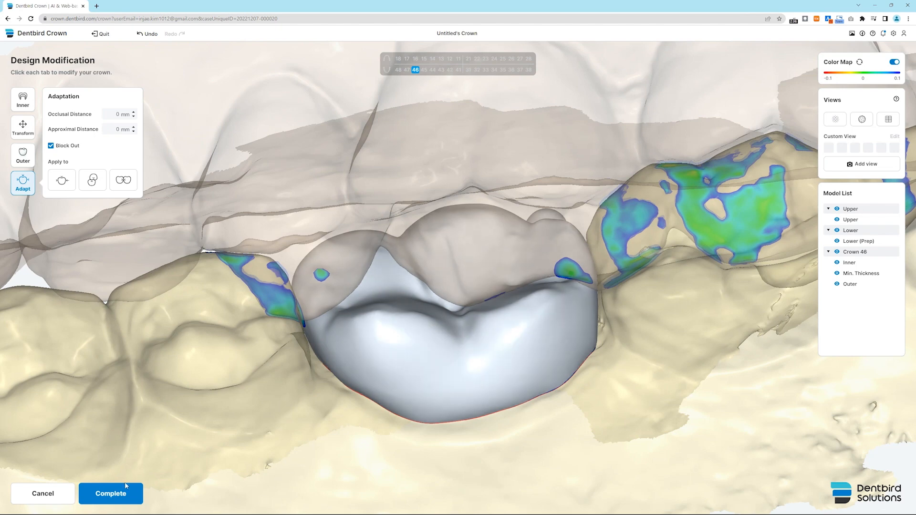
{"action": "left_click", "coordinate": [118, 496]}
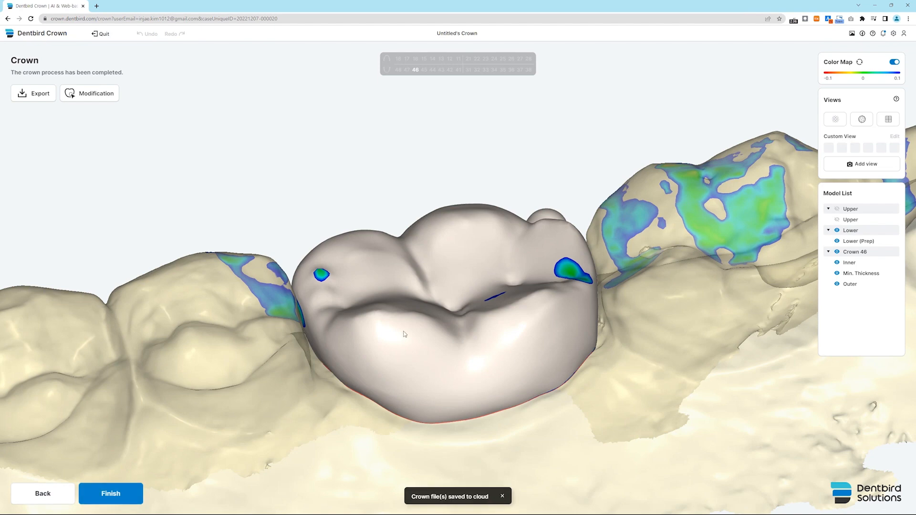
{"action": "left_click", "coordinate": [130, 494]}
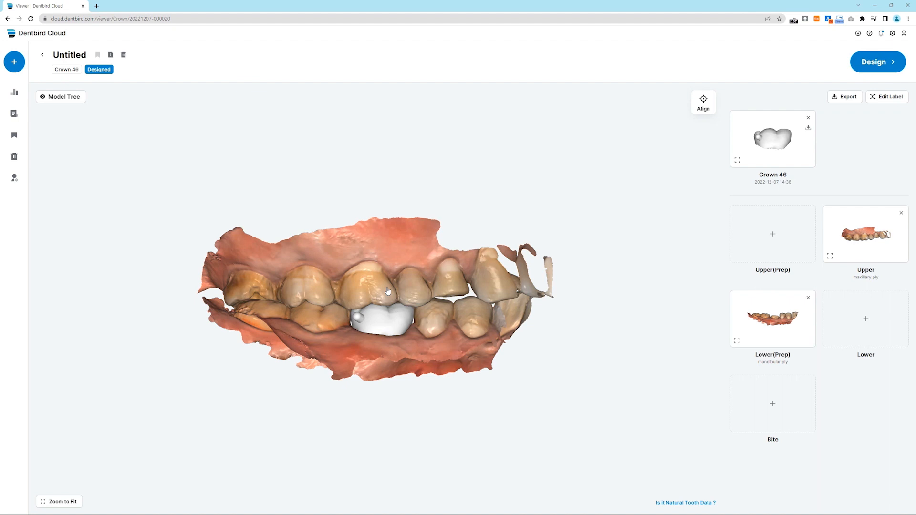
- Hide the upper and lower models in the case viewer and inspect crown 46 on its own from several angles
{"action": "mouse_move", "coordinate": [407, 201]}
{"action": "left_mouse_down"}
{"action": "mouse_move", "coordinate": [412, 235]}
{"action": "mouse_move", "coordinate": [414, 205]}
{"action": "left_mouse_up"}
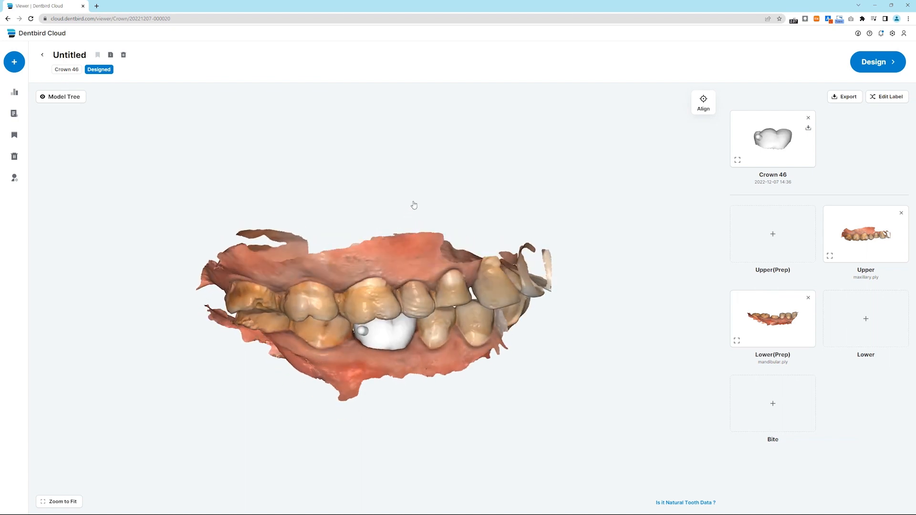
{"action": "left_click", "coordinate": [74, 102]}
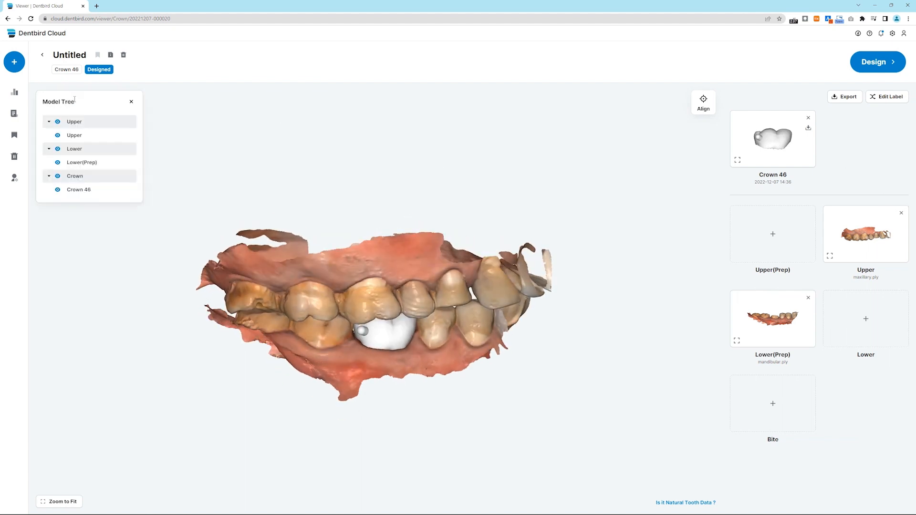
{"action": "left_click_drag", "start_coordinate": [101, 125], "coordinate": [67, 152]}
{"action": "left_click", "coordinate": [57, 121]}
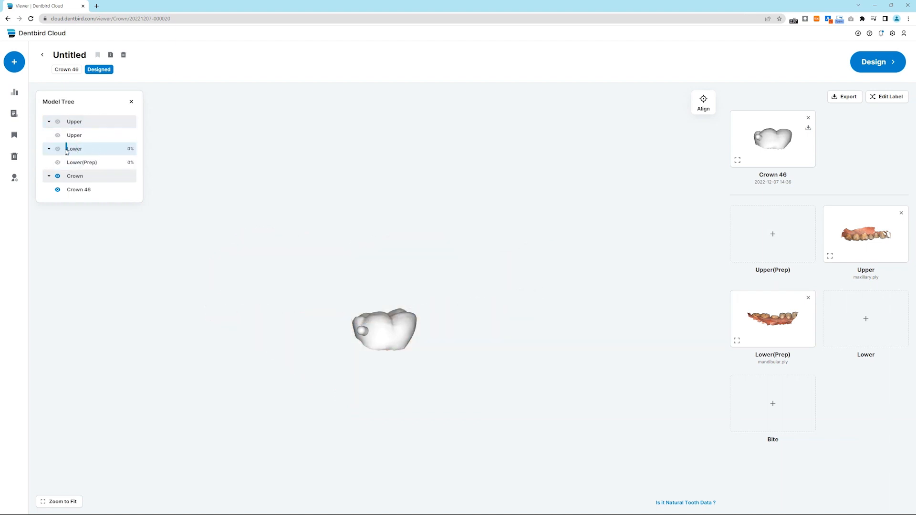
{"action": "left_click_drag", "start_coordinate": [403, 341], "coordinate": [410, 367]}
{"action": "left_click_drag", "start_coordinate": [317, 371], "coordinate": [391, 206]}
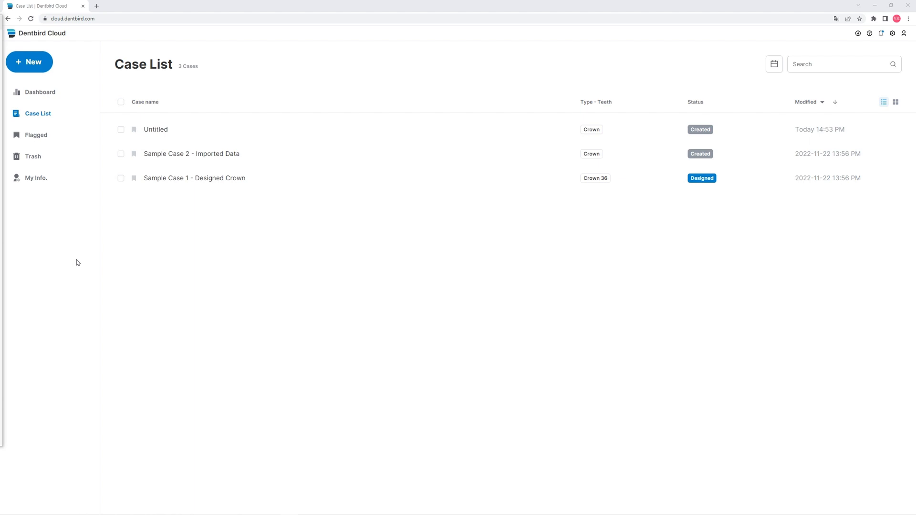
- Create a new Dentbird crown case from the case list
{"action": "left_click", "coordinate": [32, 59]}
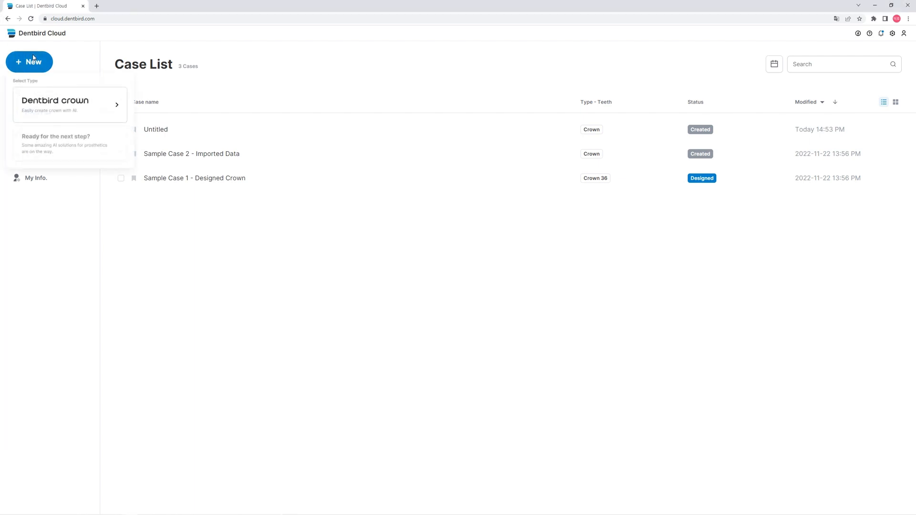
{"action": "left_click", "coordinate": [75, 105]}
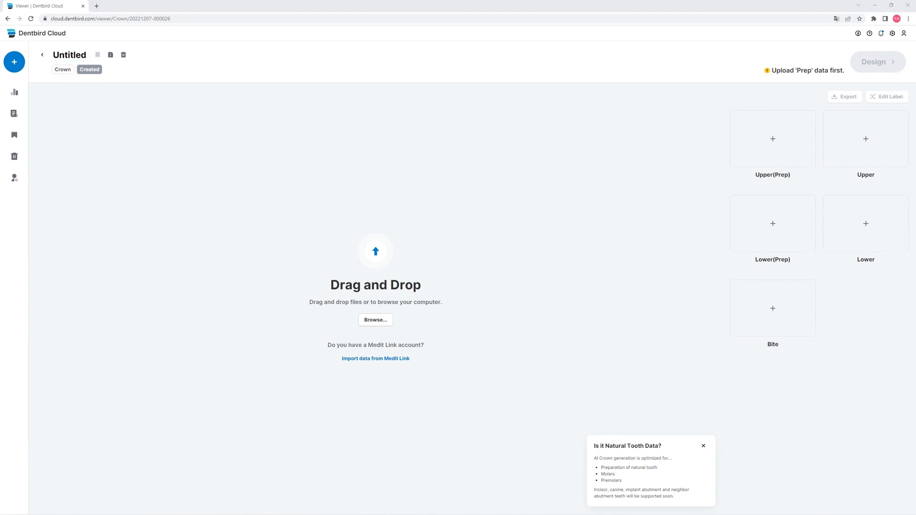
{"action": "key", "text": "alt+Tab"}
{"action": "left_click_drag", "start_coordinate": [678, 245], "coordinate": [337, 210]}
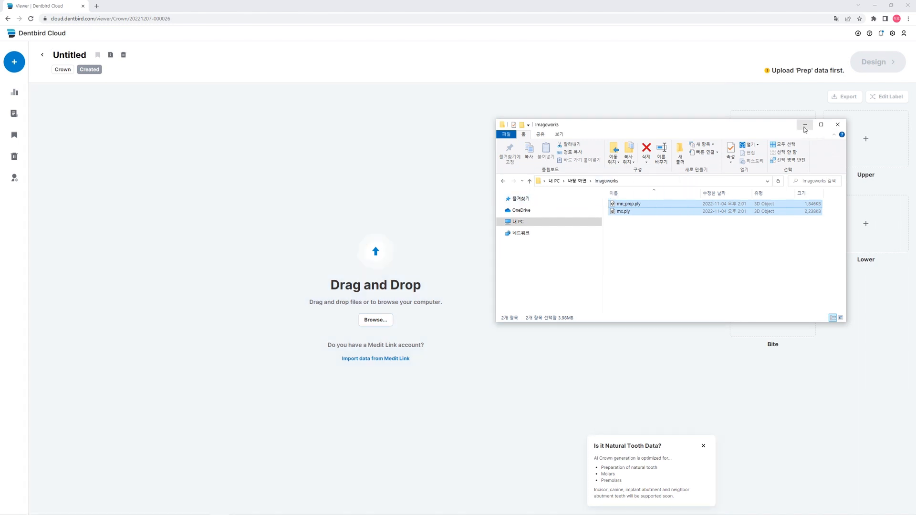
{"action": "left_click", "coordinate": [805, 127]}
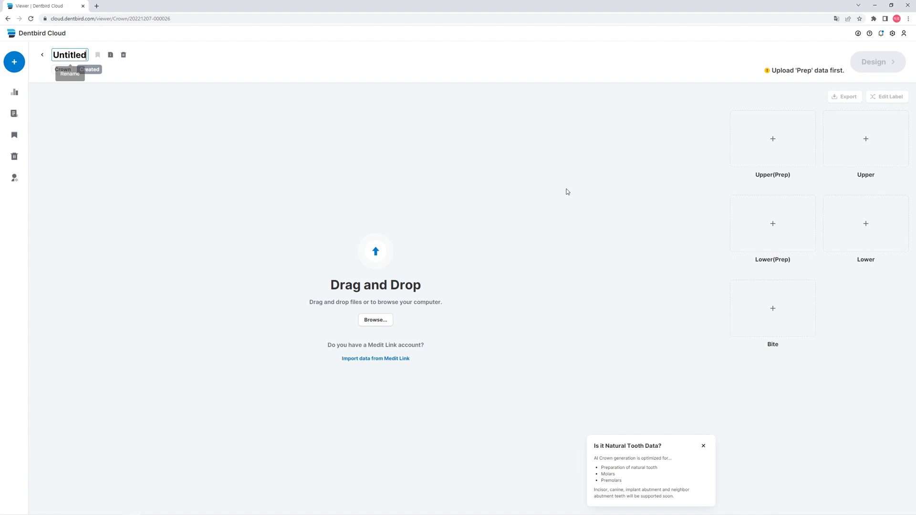
- Sign in to Medit Link for a data import with the account e-mail and password, and allow the requested access
{"action": "left_click", "coordinate": [377, 361]}
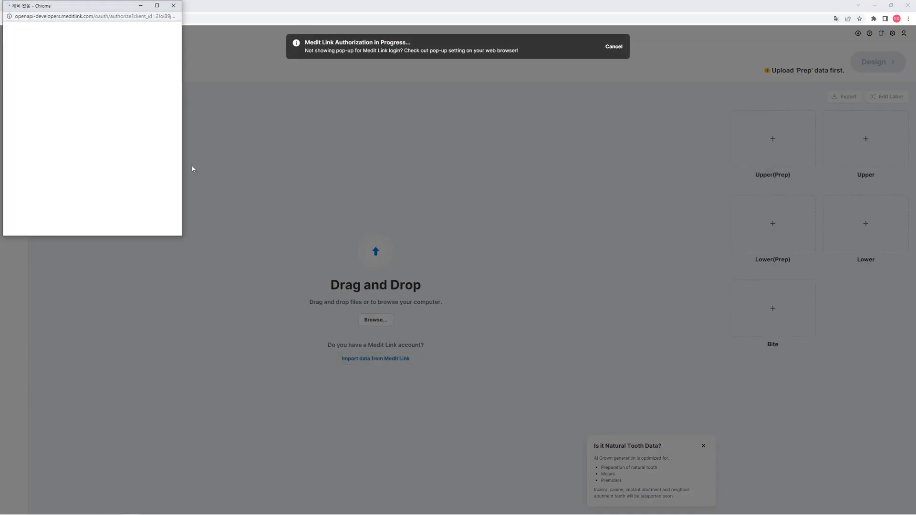
{"action": "left_click_drag", "start_coordinate": [108, 7], "coordinate": [321, 159]}
{"action": "left_click", "coordinate": [256, 225]}
{"action": "type", "text": "3d"}
{"action": "left_click", "coordinate": [300, 241]}
{"action": "left_click", "coordinate": [286, 242]}
{"action": "type", "text": "•••••••"}
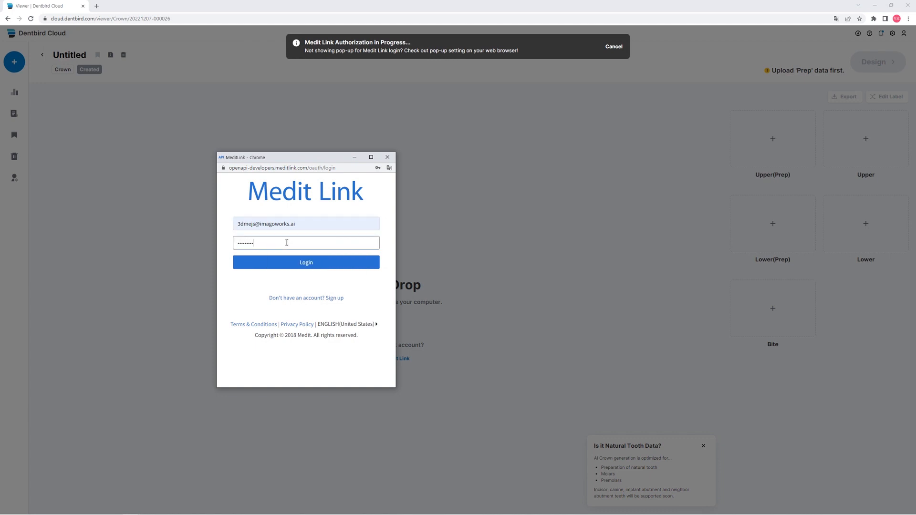
{"action": "left_click", "coordinate": [306, 263]}
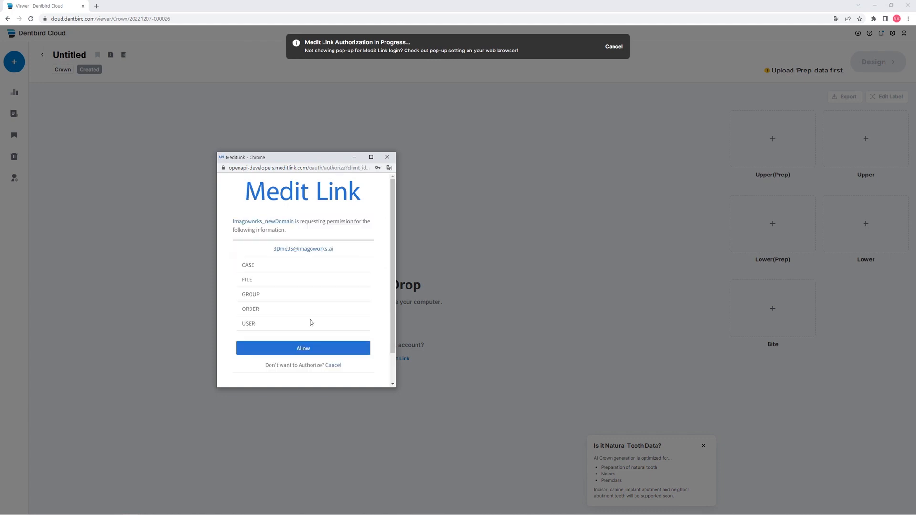
{"action": "left_click", "coordinate": [315, 353]}
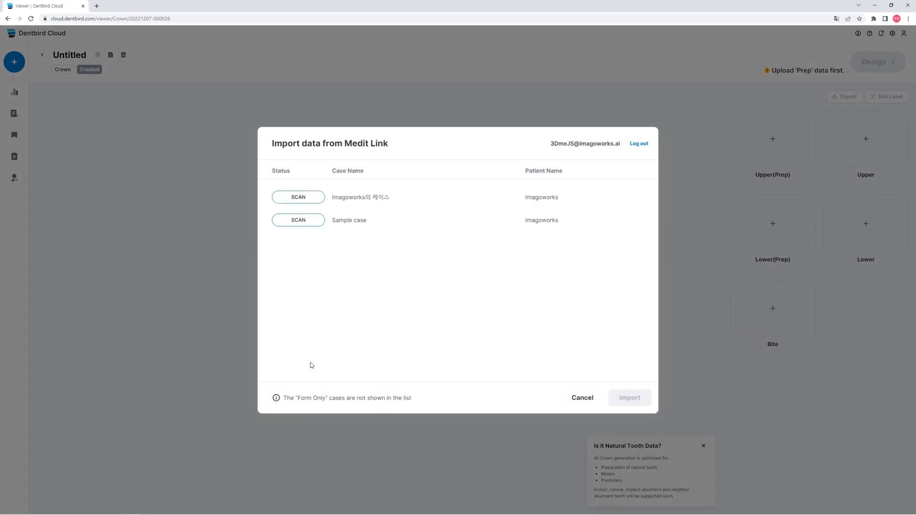
- Import the maxillary and mandibular scans from the Medit Link case "Imagoworks의 케이스"
{"action": "left_click", "coordinate": [349, 203]}
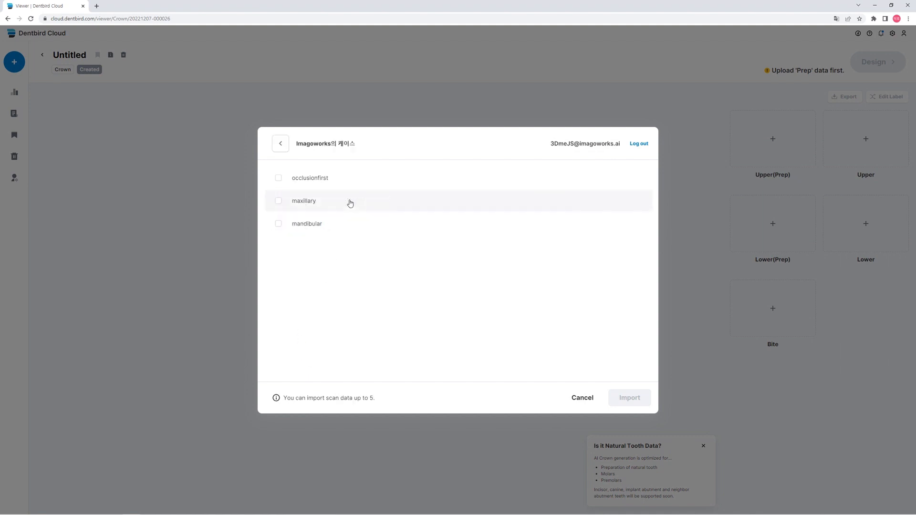
{"action": "left_click", "coordinate": [278, 223]}
{"action": "left_click", "coordinate": [278, 200]}
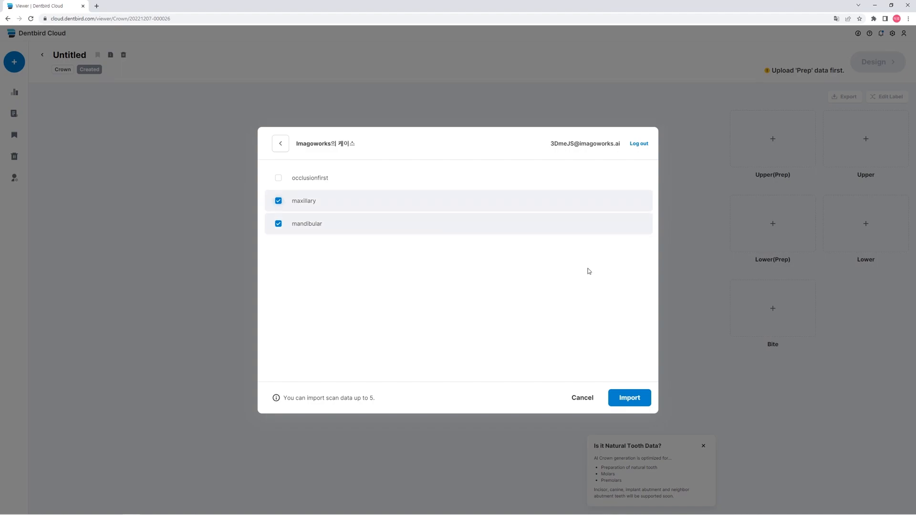
{"action": "left_click", "coordinate": [626, 397]}
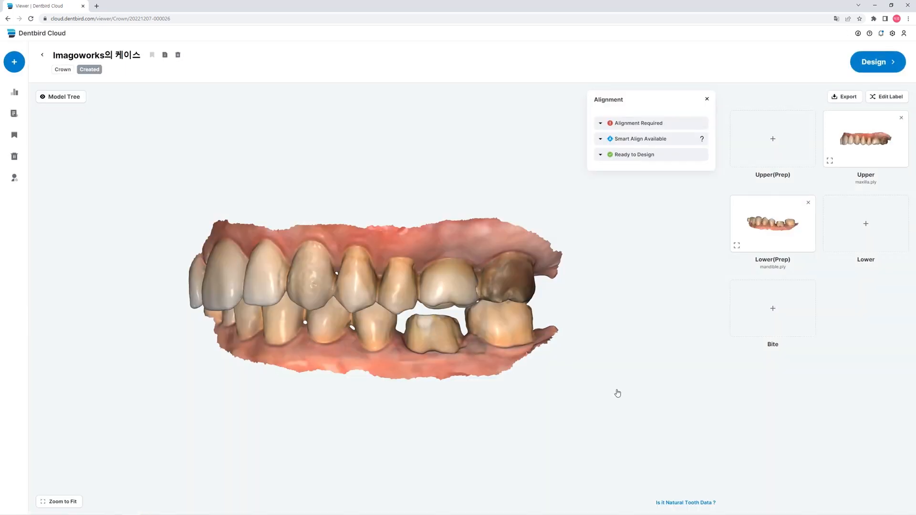
- Start the crown design for this case, accept the 3D Print parameters, and generate the crown on prepared tooth 36
{"action": "scroll", "coordinate": [406, 314], "scroll_direction": "up", "scroll_amount": 3}
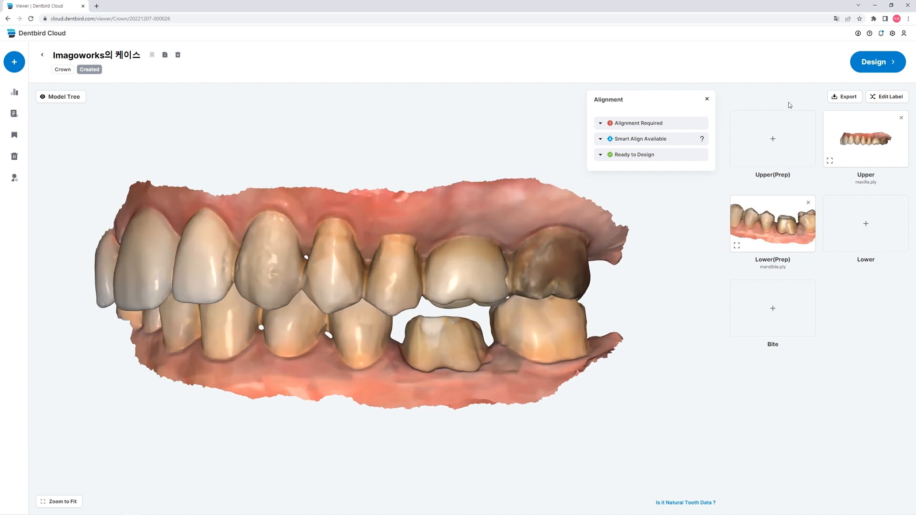
{"action": "left_click", "coordinate": [881, 69]}
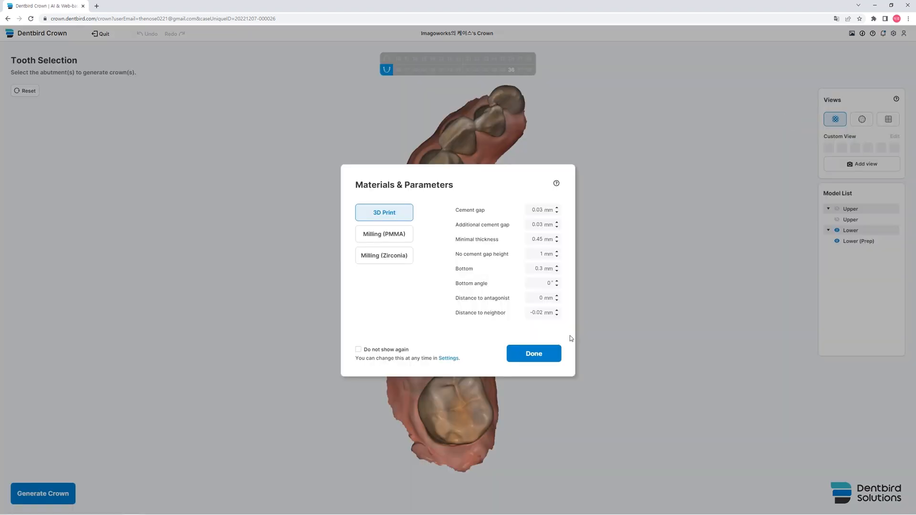
{"action": "left_click", "coordinate": [543, 357]}
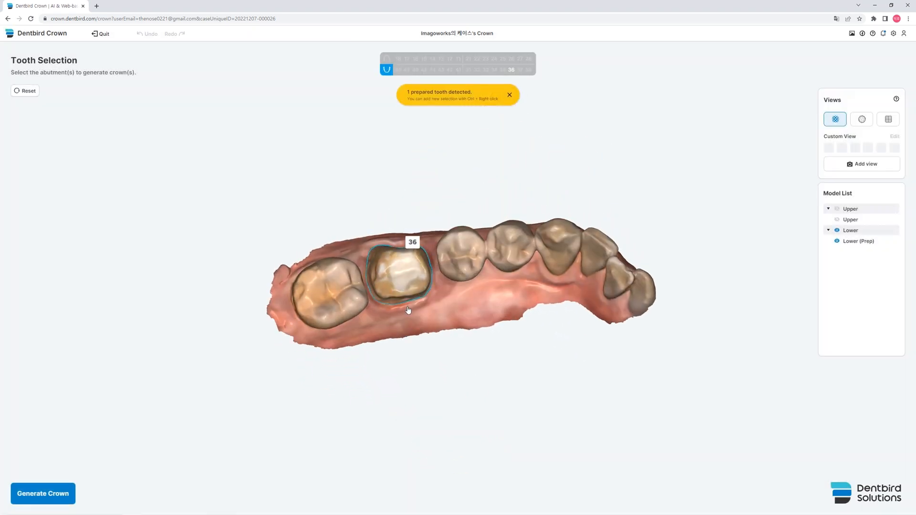
{"action": "right_click_drag", "start_coordinate": [411, 333], "coordinate": [429, 354]}
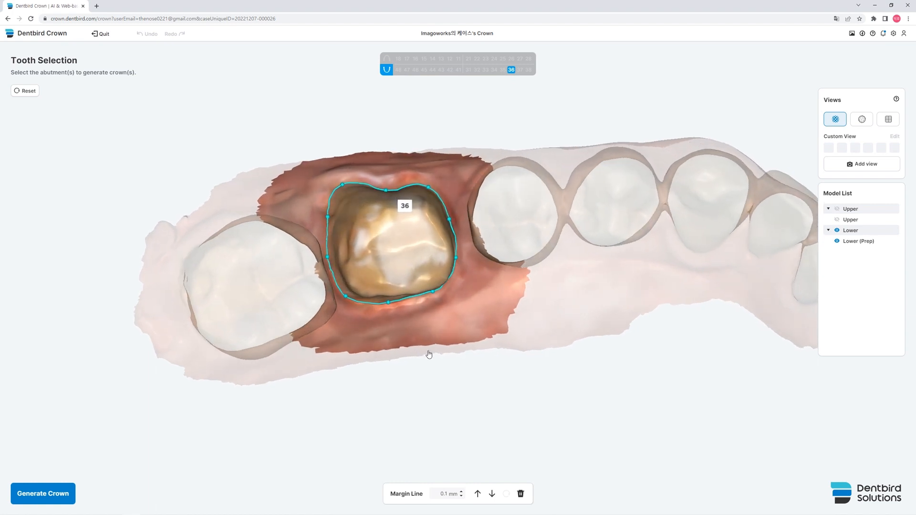
{"action": "left_click", "coordinate": [59, 496]}
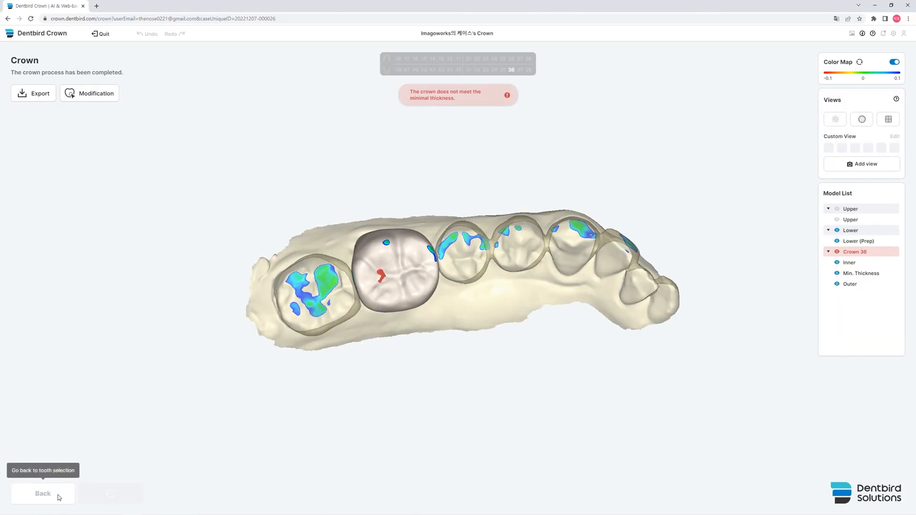
- Enter design modification for crown 36 and build up the thin spot on its occlusal surface with Free Deform on the outer surface
{"action": "scroll", "coordinate": [420, 305], "scroll_direction": "up", "scroll_amount": 5}
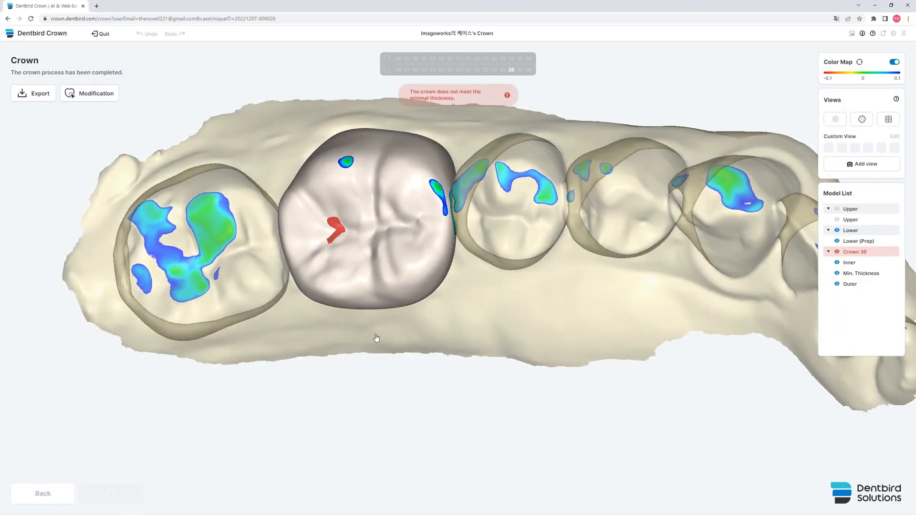
{"action": "right_click_drag", "start_coordinate": [376, 338], "coordinate": [419, 329]}
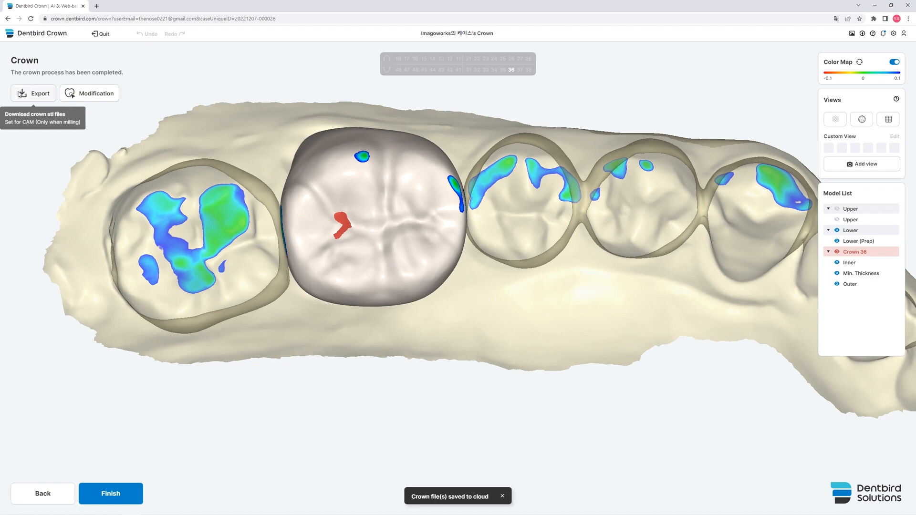
{"action": "left_click", "coordinate": [101, 102]}
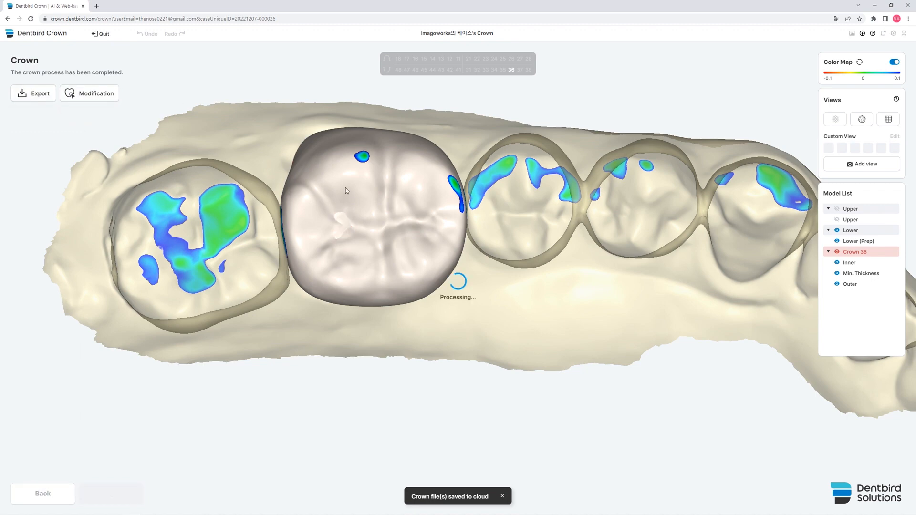
{"action": "left_click", "coordinate": [24, 158]}
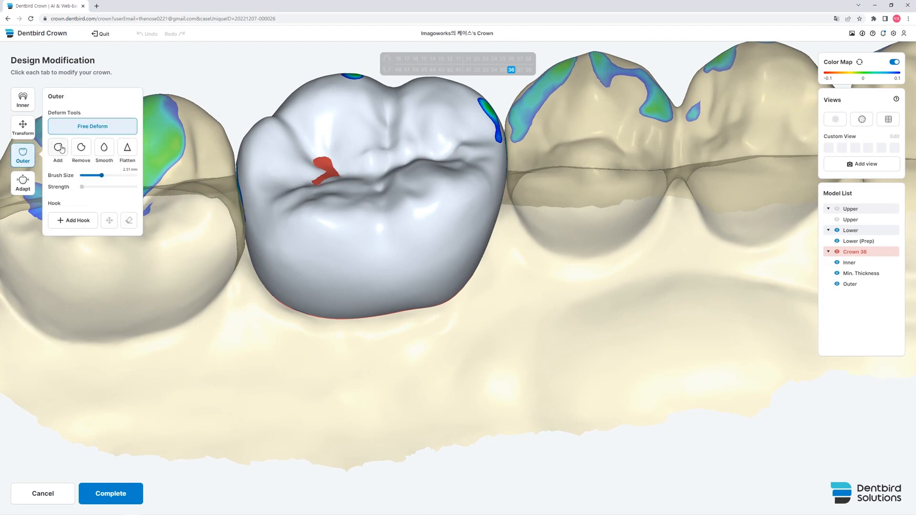
{"action": "mouse_move", "coordinate": [325, 167]}
{"action": "left_mouse_down"}
{"action": "mouse_move", "coordinate": [338, 178]}
{"action": "mouse_move", "coordinate": [332, 157]}
{"action": "left_mouse_up"}
{"action": "right_click_drag", "start_coordinate": [332, 162], "coordinate": [348, 229]}
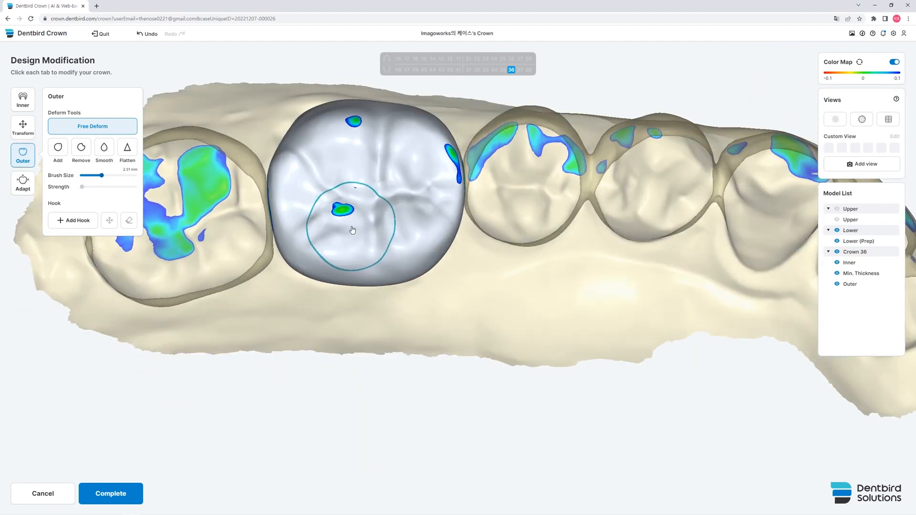
- Slightly rotate crown 36 and narrow it from the lingual side with Transform, and reconnect it to the margin
{"action": "right_click_drag", "start_coordinate": [634, 270], "coordinate": [618, 256]}
{"action": "left_click", "coordinate": [22, 127]}
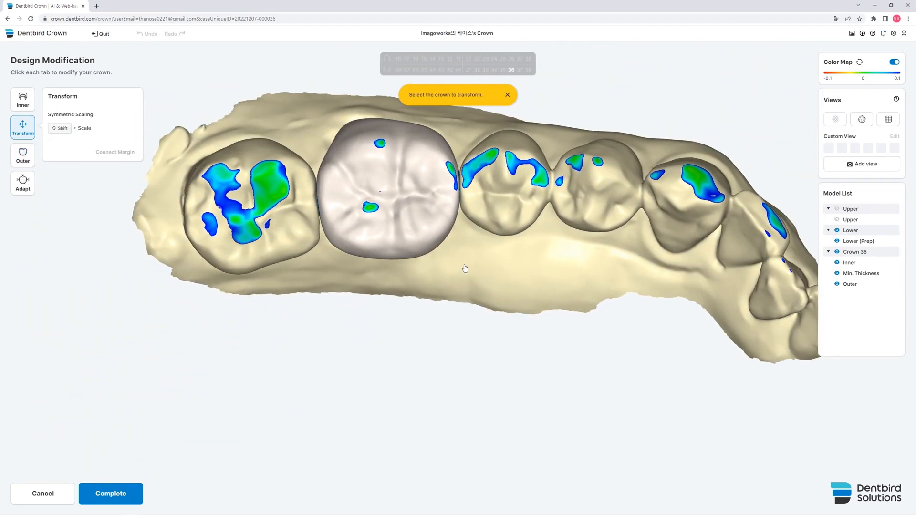
{"action": "left_click", "coordinate": [413, 196]}
{"action": "left_click_drag", "start_coordinate": [530, 212], "coordinate": [527, 208]}
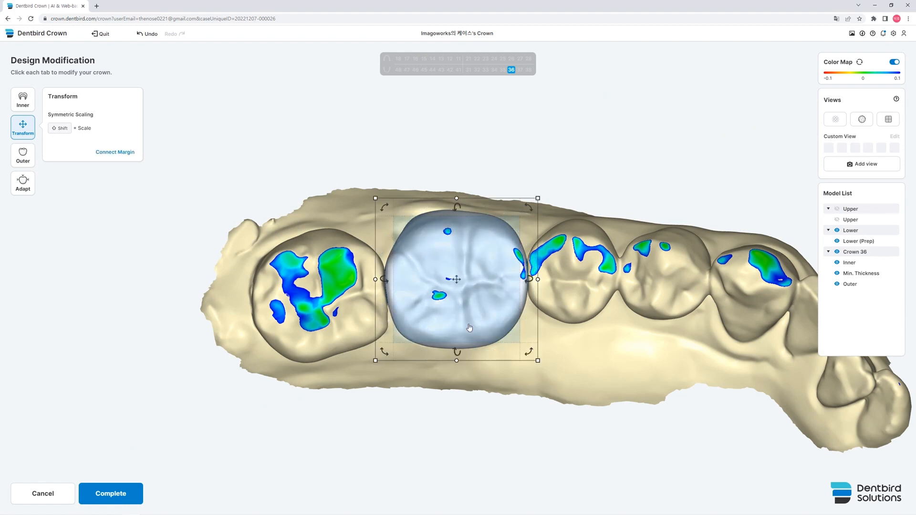
{"action": "left_click_drag", "start_coordinate": [457, 362], "coordinate": [457, 360]}
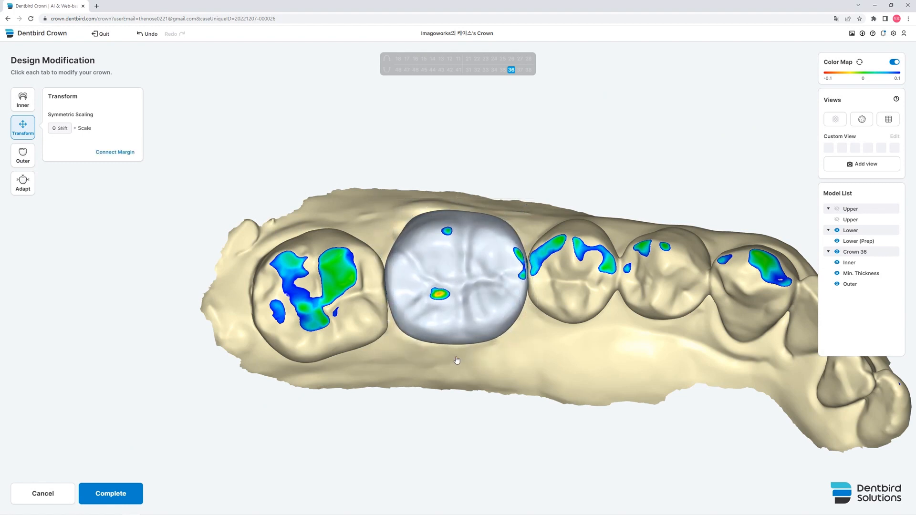
{"action": "left_click", "coordinate": [113, 151]}
- Reshape the lingual cusp area of crown 36 with Free Deform, checking its fit against the upper model
{"action": "scroll", "coordinate": [501, 325], "scroll_direction": "up", "scroll_amount": 4}
{"action": "right_click_drag", "start_coordinate": [500, 325], "coordinate": [469, 232]}
{"action": "key", "text": "1"}
{"action": "key", "text": "1"}
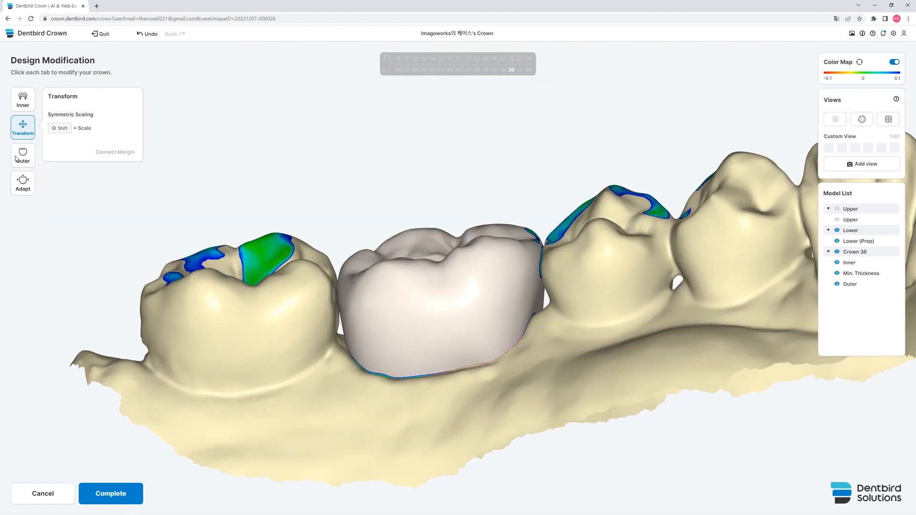
{"action": "left_click", "coordinate": [12, 157]}
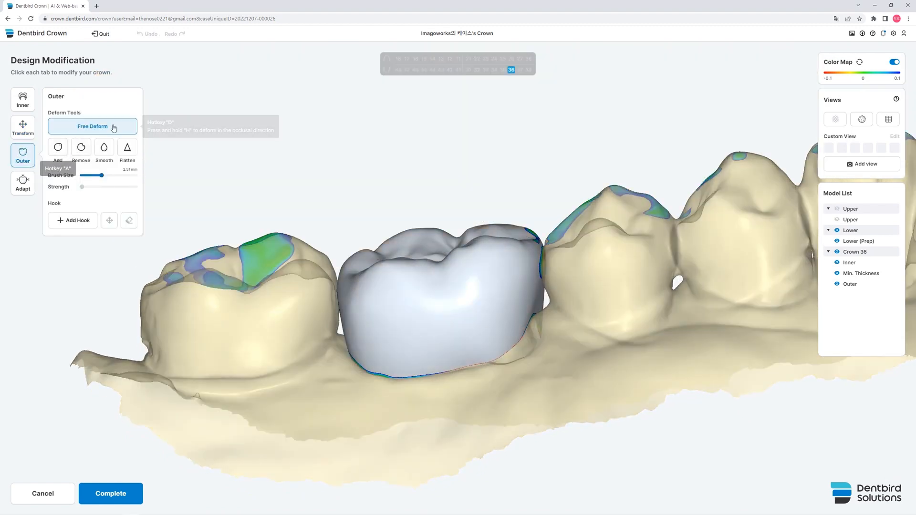
{"action": "scroll", "coordinate": [490, 241], "scroll_direction": "up", "scroll_amount": 3}
{"action": "left_click_drag", "start_coordinate": [480, 250], "coordinate": [435, 262]}
{"action": "key", "text": "1"}
{"action": "key", "text": "1"}
{"action": "right_click_drag", "start_coordinate": [439, 264], "coordinate": [468, 362]}
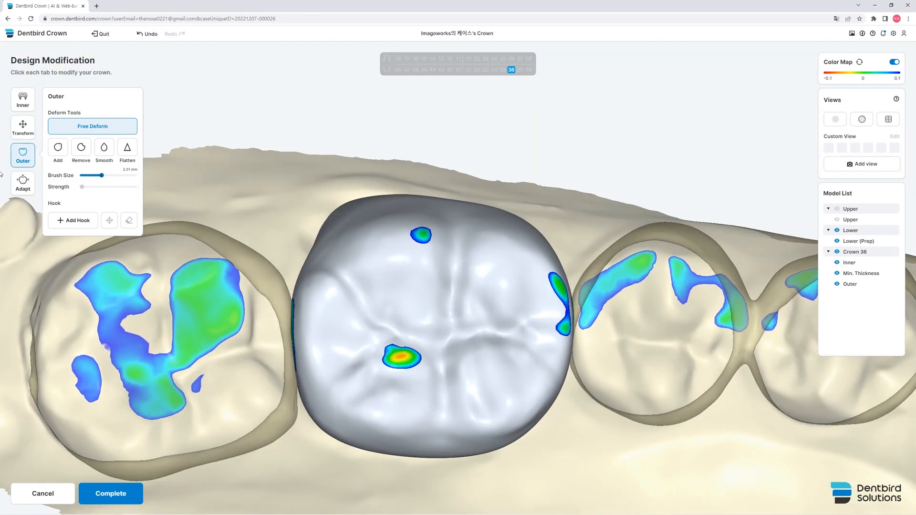
- Carve the central groove and the buccolingual groove of crown 36 using the Remove brush at 0.22 mm size
{"action": "left_click", "coordinate": [82, 152]}
{"action": "scroll", "coordinate": [369, 262], "scroll_direction": "down", "scroll_amount": 10, "text": "shift"}
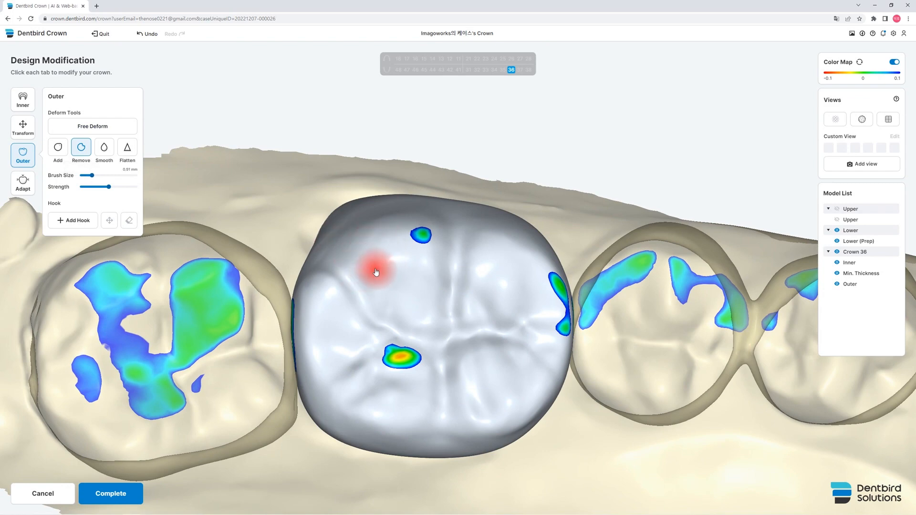
{"action": "scroll", "coordinate": [378, 292], "scroll_direction": "down", "scroll_amount": 1, "text": "shift"}
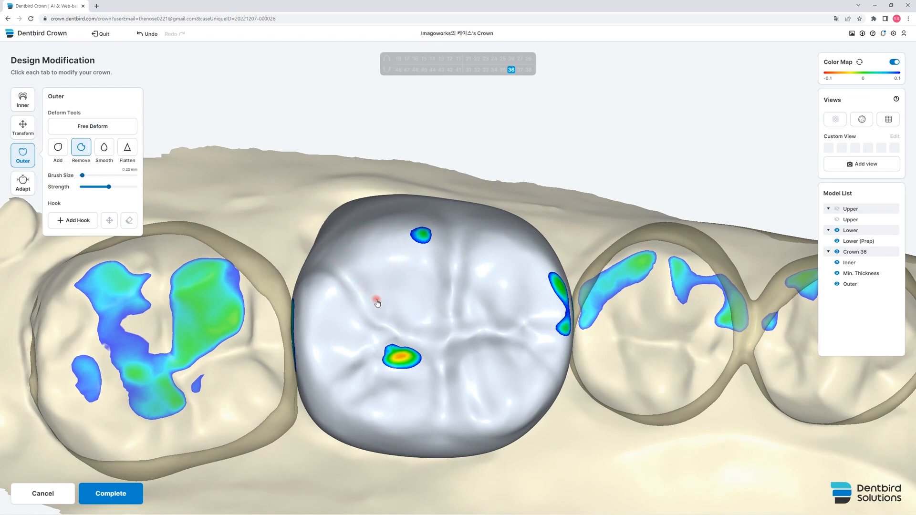
{"action": "mouse_move", "coordinate": [348, 364]}
{"action": "left_mouse_down"}
{"action": "mouse_move", "coordinate": [351, 354]}
{"action": "mouse_move", "coordinate": [402, 341]}
{"action": "mouse_move", "coordinate": [433, 349]}
{"action": "mouse_move", "coordinate": [482, 336]}
{"action": "mouse_move", "coordinate": [515, 338]}
{"action": "mouse_move", "coordinate": [536, 353]}
{"action": "left_mouse_up"}
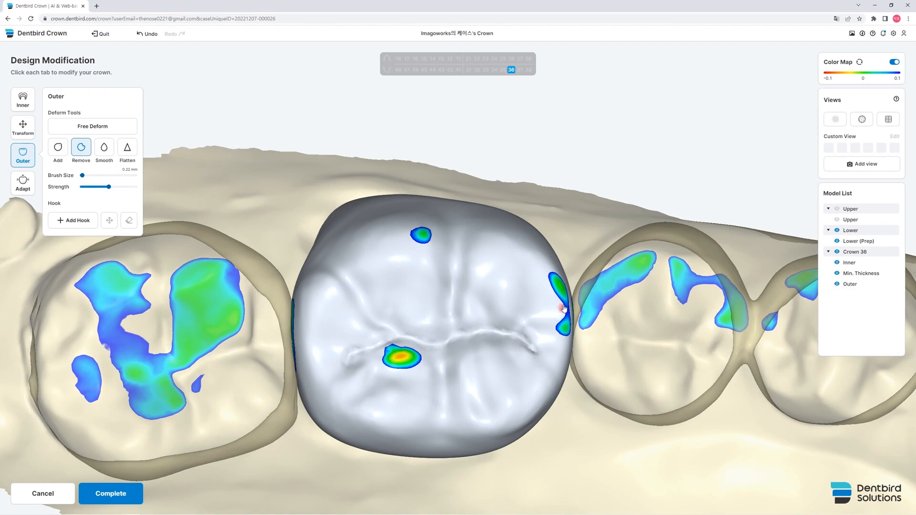
{"action": "left_click_drag", "start_coordinate": [544, 309], "coordinate": [518, 328]}
{"action": "right_click_drag", "start_coordinate": [465, 295], "coordinate": [463, 334]}
{"action": "left_click_drag", "start_coordinate": [456, 260], "coordinate": [454, 351]}
{"action": "right_click_drag", "start_coordinate": [454, 356], "coordinate": [453, 315]}
{"action": "left_click_drag", "start_coordinate": [453, 317], "coordinate": [439, 386]}
{"action": "right_click_drag", "start_coordinate": [439, 388], "coordinate": [437, 342]}
{"action": "left_click_drag", "start_coordinate": [438, 341], "coordinate": [436, 380]}
{"action": "right_click_drag", "start_coordinate": [436, 381], "coordinate": [435, 434]}
- Carve the distobuccal groove and the small secondary grooves on the lingual cusps with the Remove brush
{"action": "right_click_drag", "start_coordinate": [334, 285], "coordinate": [342, 313]}
{"action": "scroll", "coordinate": [333, 290], "scroll_direction": "up", "scroll_amount": 3}
{"action": "left_click_drag", "start_coordinate": [331, 293], "coordinate": [454, 402]}
{"action": "right_click_drag", "start_coordinate": [453, 402], "coordinate": [425, 341]}
{"action": "left_click_drag", "start_coordinate": [362, 360], "coordinate": [414, 335]}
{"action": "left_click_drag", "start_coordinate": [484, 373], "coordinate": [437, 311]}
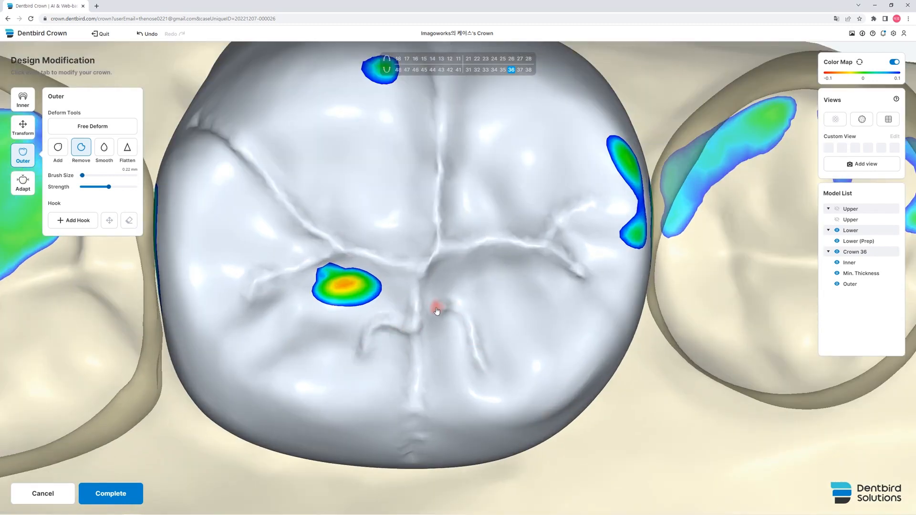
{"action": "scroll", "coordinate": [493, 225], "scroll_direction": "down", "scroll_amount": 5}
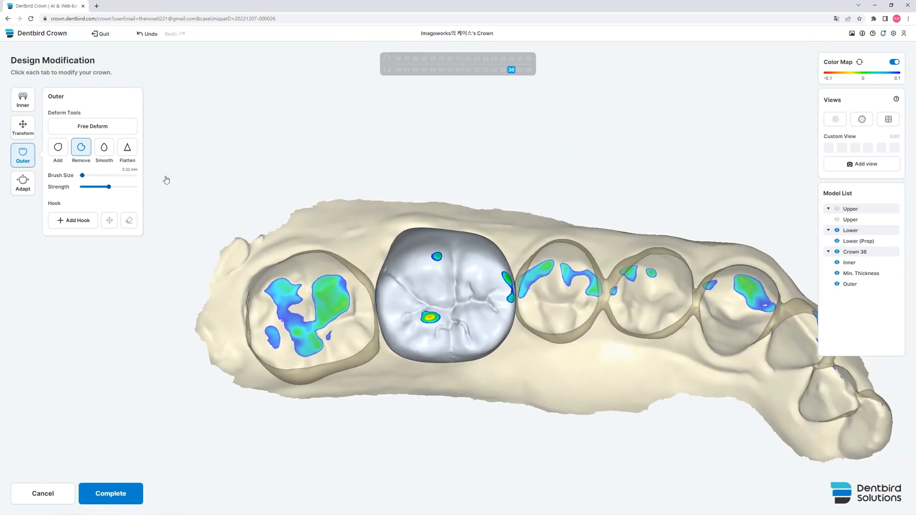
- Raise the distolingual cusp of crown 36 toward the upper model using Free Deform with a 2.79 mm brush
{"action": "left_click", "coordinate": [93, 126]}
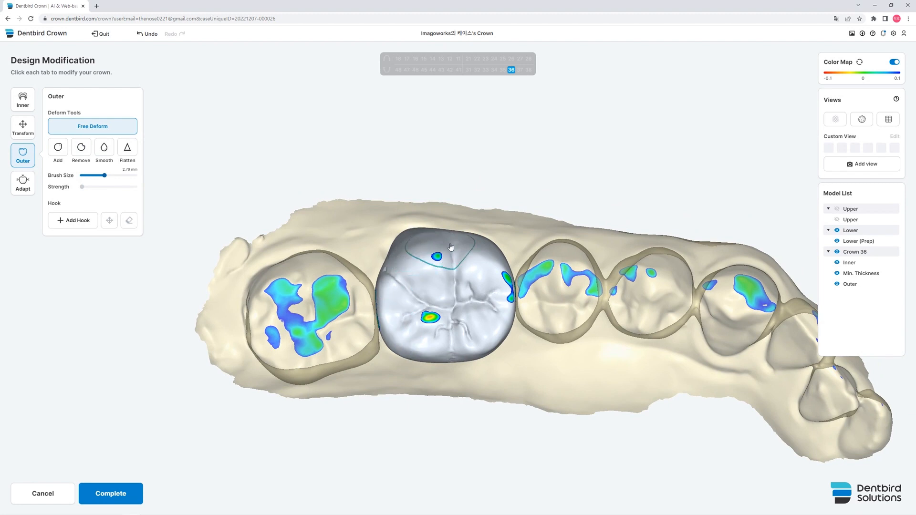
{"action": "right_click_drag", "start_coordinate": [411, 289], "coordinate": [415, 225]}
{"action": "scroll", "coordinate": [415, 228], "scroll_direction": "up", "scroll_amount": 6}
{"action": "key", "text": "1"}
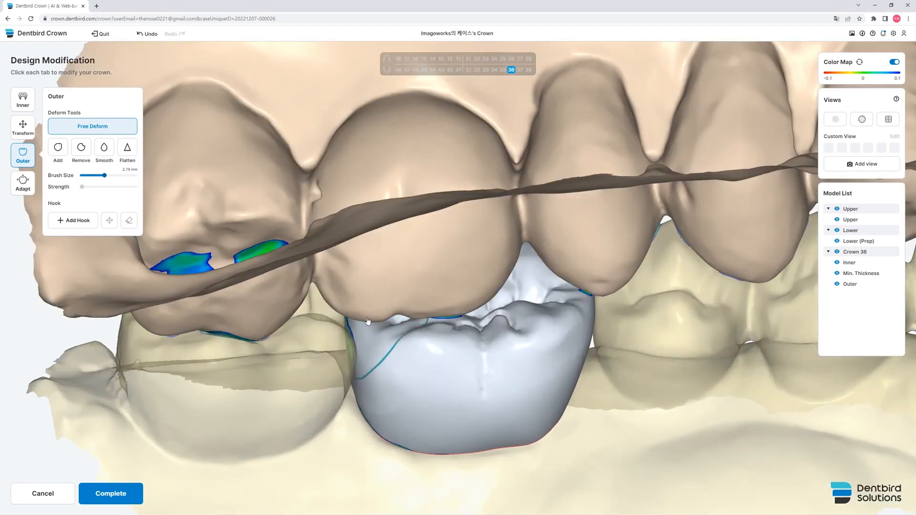
{"action": "key", "text": "1"}
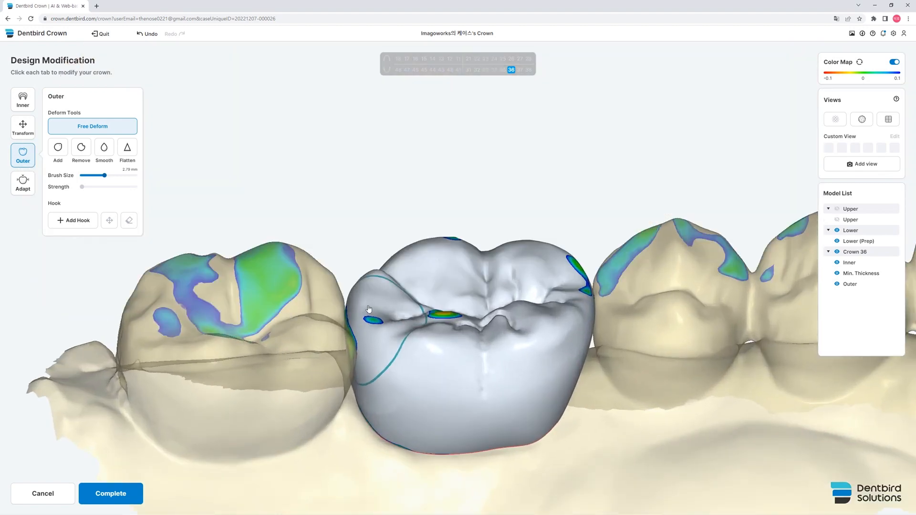
{"action": "key", "text": "1"}
{"action": "key", "text": "1"}
{"action": "scroll", "coordinate": [575, 286], "scroll_direction": "down", "scroll_amount": 4}
{"action": "right_click_drag", "start_coordinate": [575, 286], "coordinate": [578, 331]}
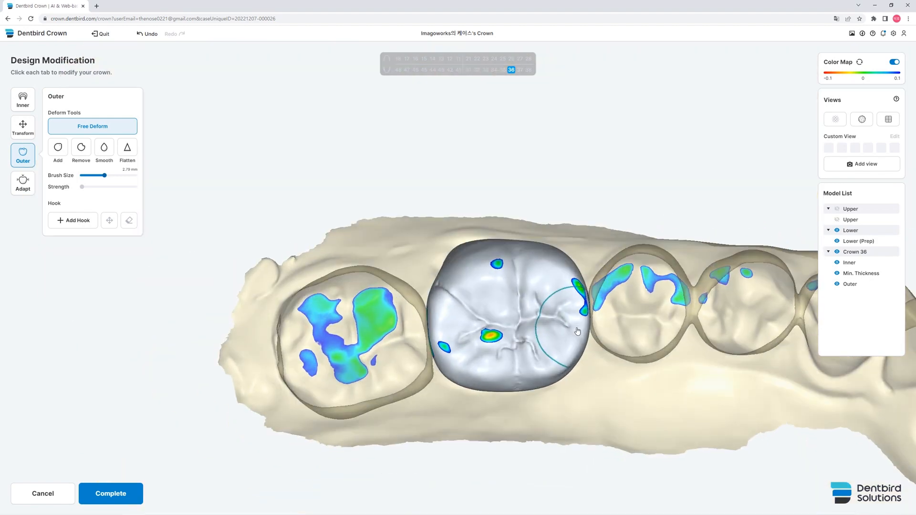
- Adapt the occlusal surface of crown 36 to the antagonist and check the contacts against the upper model
{"action": "left_click", "coordinate": [23, 184]}
{"action": "left_click", "coordinate": [94, 181]}
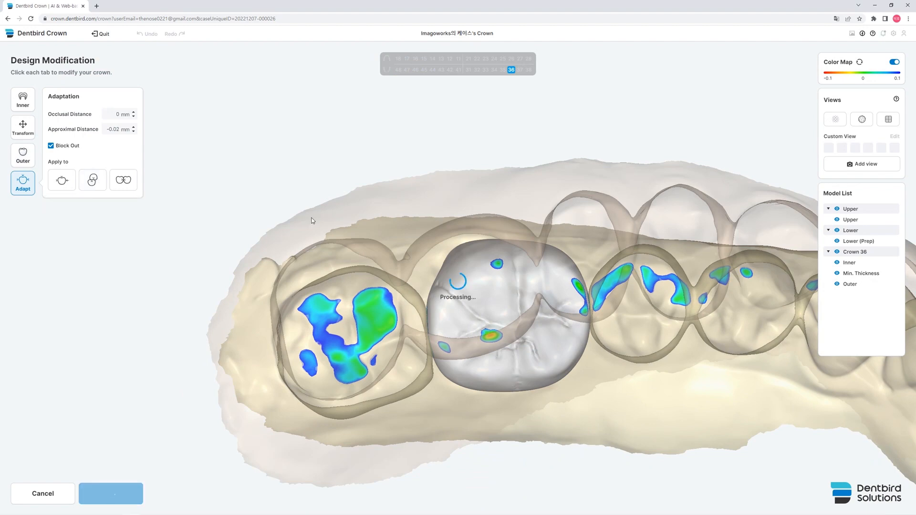
{"action": "key", "text": "1"}
{"action": "right_click_drag", "start_coordinate": [680, 294], "coordinate": [608, 327]}
{"action": "key", "text": "1"}
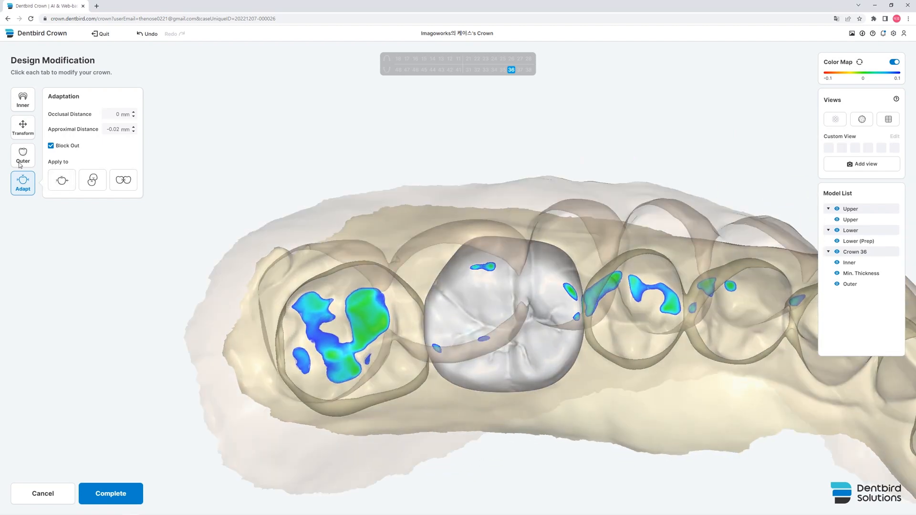
- Add a hook on the mesiobuccal side of crown 36 and complete the design modification
{"action": "left_click", "coordinate": [20, 162]}
{"action": "left_click", "coordinate": [85, 222]}
{"action": "right_click_drag", "start_coordinate": [654, 211], "coordinate": [607, 270]}
{"action": "left_click", "coordinate": [560, 289]}
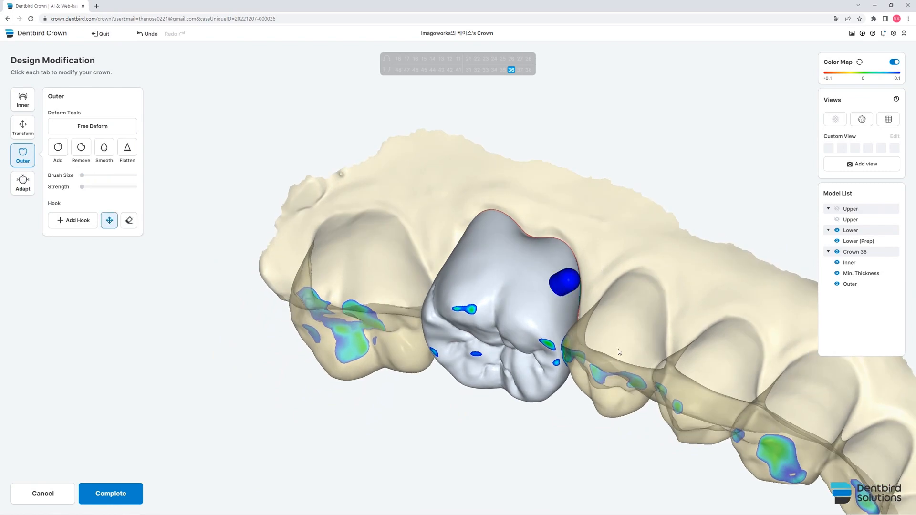
{"action": "key", "text": "1"}
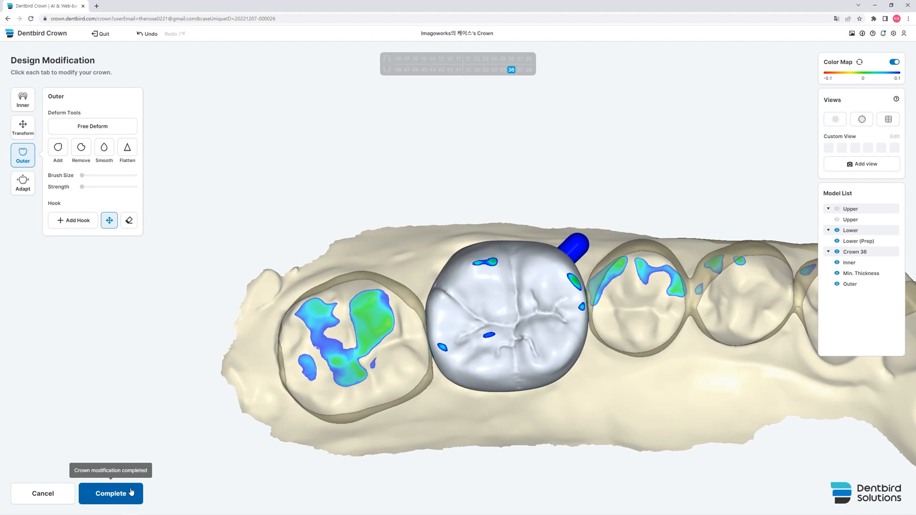
{"action": "left_click", "coordinate": [131, 491]}
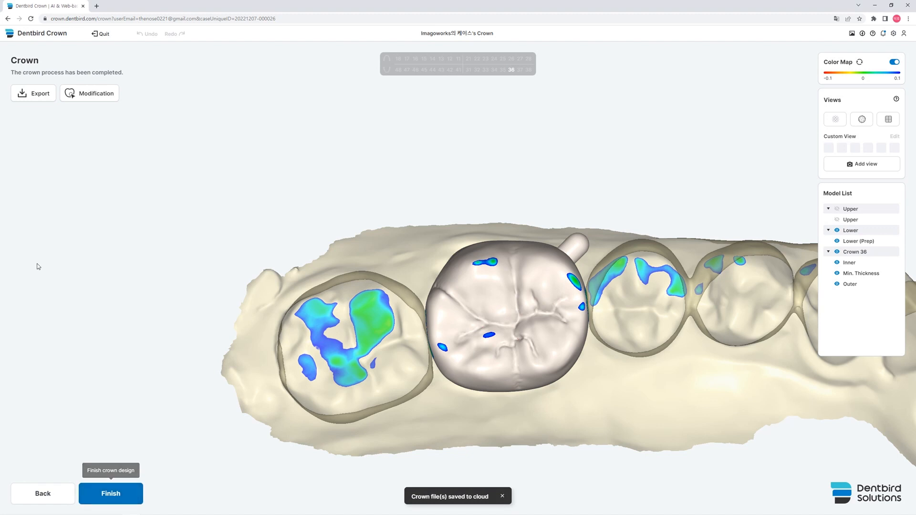
- Export the crown files and open the crown 36 STL from the downloaded zip in Meshmixer for inspection
{"action": "left_click", "coordinate": [41, 93]}
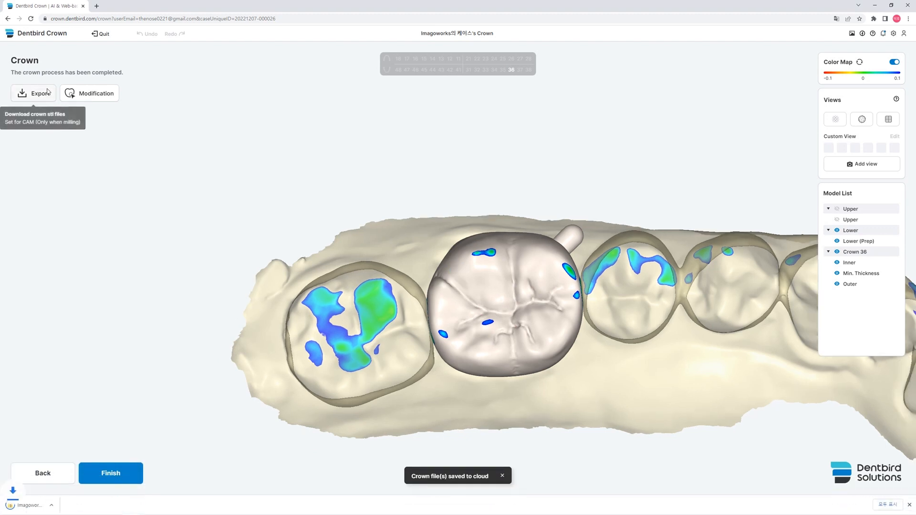
{"action": "left_click", "coordinate": [42, 509]}
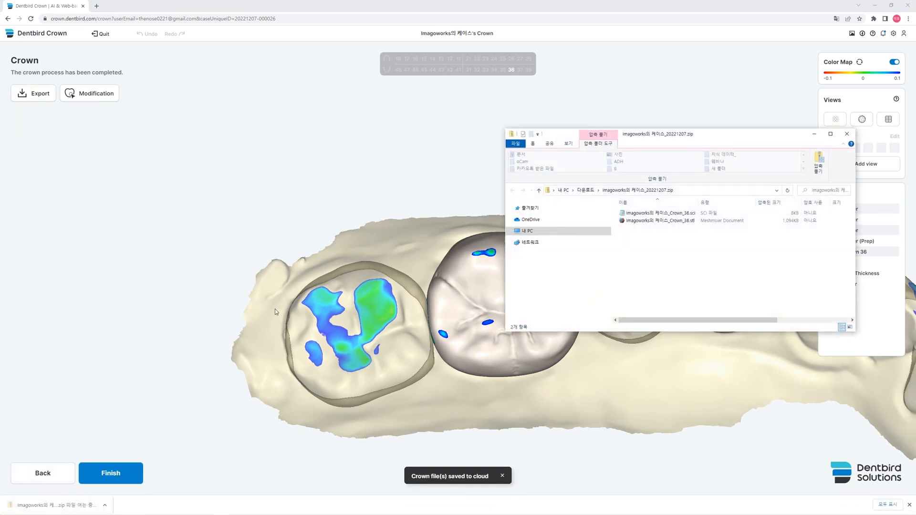
{"action": "left_click", "coordinate": [654, 221]}
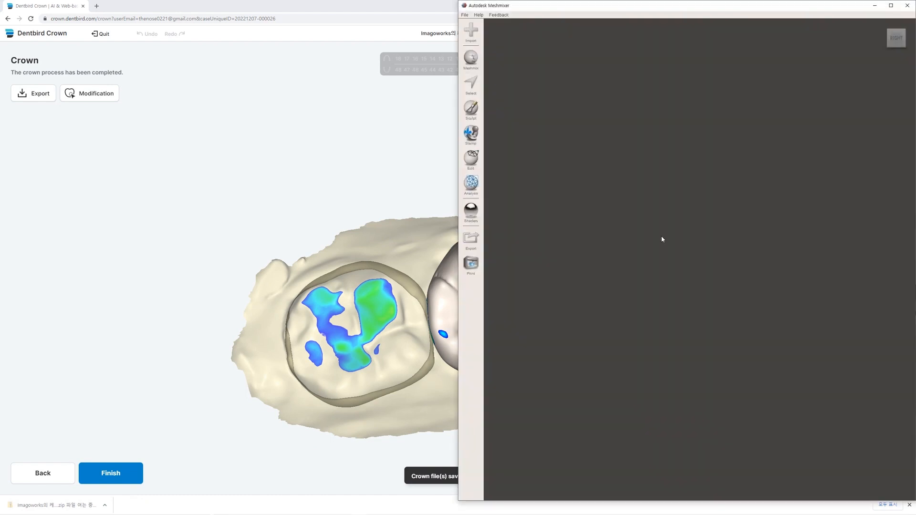
{"action": "right_click_drag", "start_coordinate": [661, 236], "coordinate": [752, 252]}
{"action": "scroll", "coordinate": [749, 256], "scroll_direction": "down", "scroll_amount": 6}
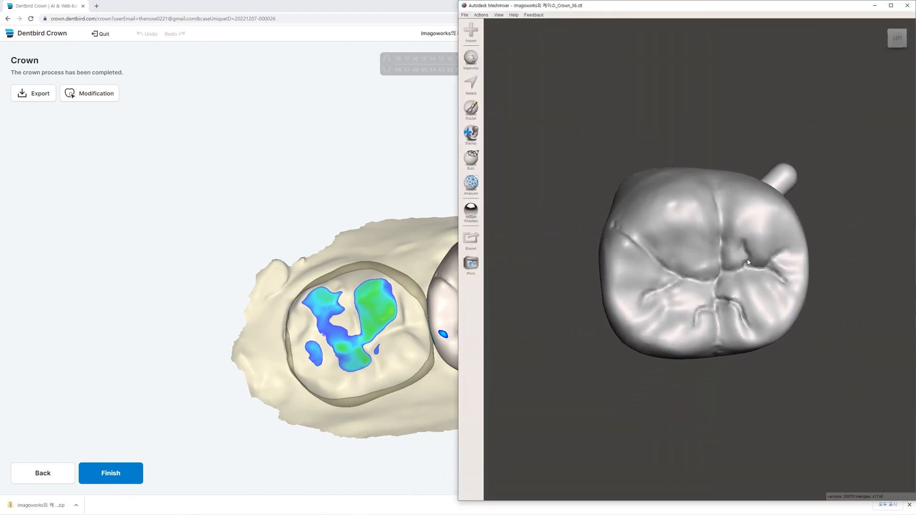
{"action": "right_click_drag", "start_coordinate": [720, 302], "coordinate": [721, 293]}
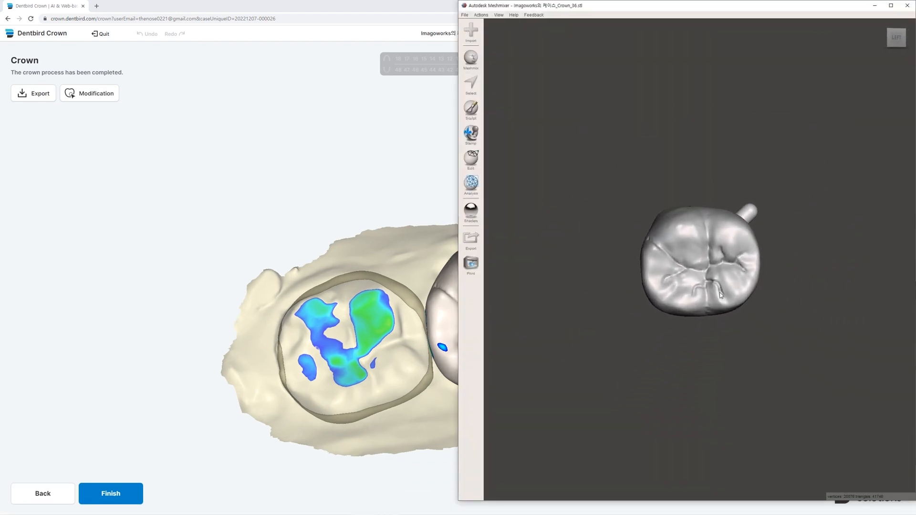
- Close Meshmixer and compare the Based on Scan data and According to CAM crown axis options in Dentbird's export settings
{"action": "left_click", "coordinate": [908, 5]}
{"action": "left_click", "coordinate": [679, 93]}
{"action": "left_click", "coordinate": [892, 33]}
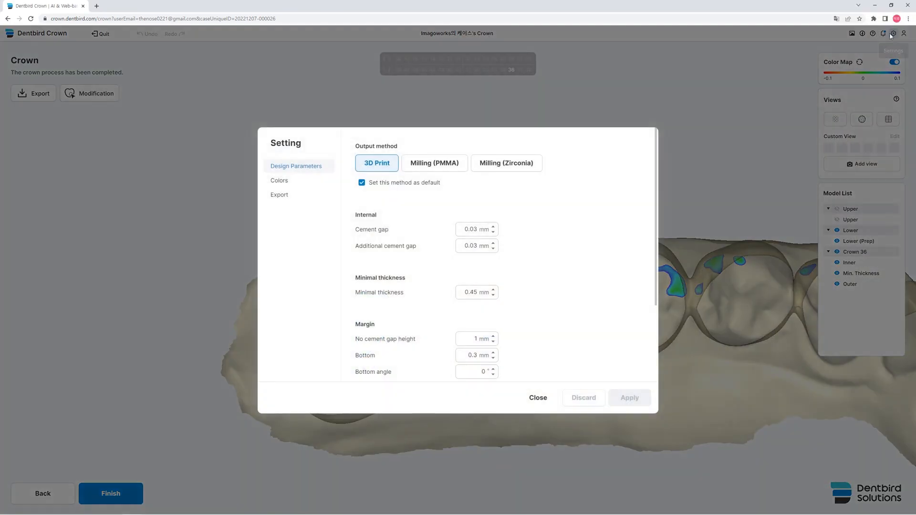
{"action": "left_click", "coordinate": [301, 195]}
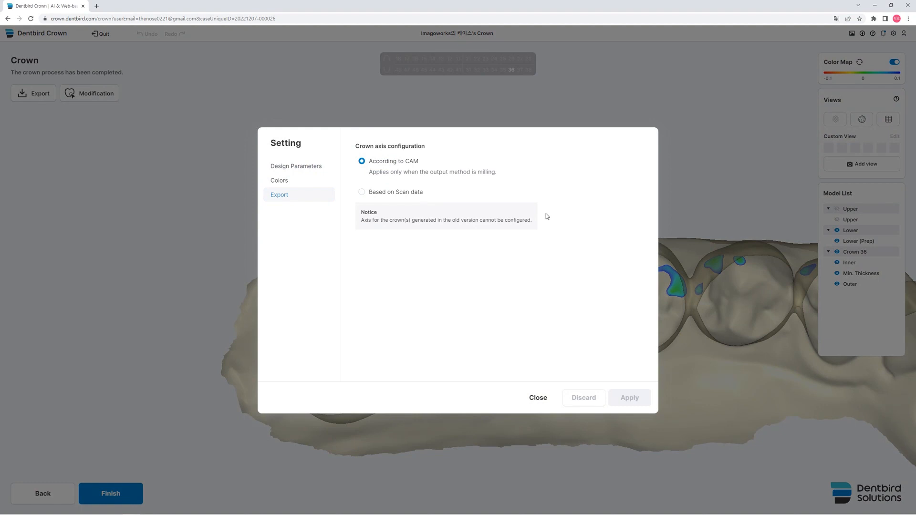
{"action": "left_click", "coordinate": [390, 199]}
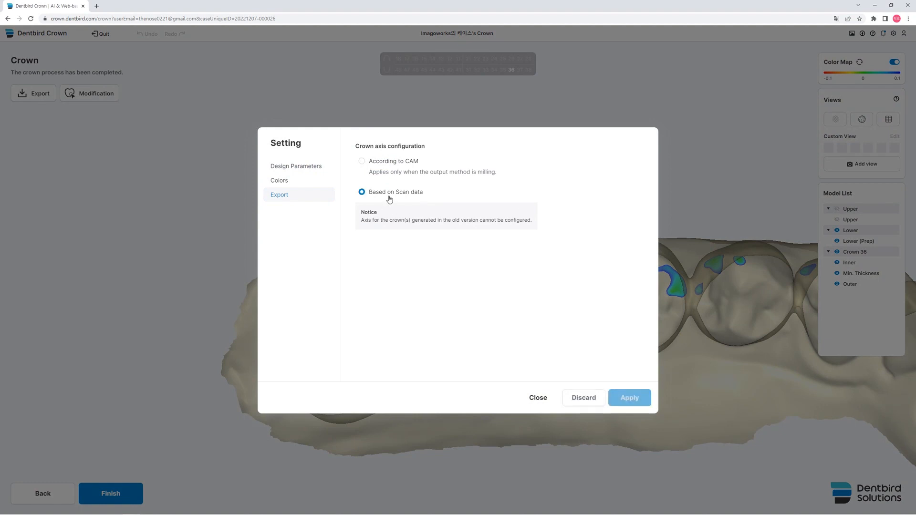
{"action": "left_click", "coordinate": [394, 163]}
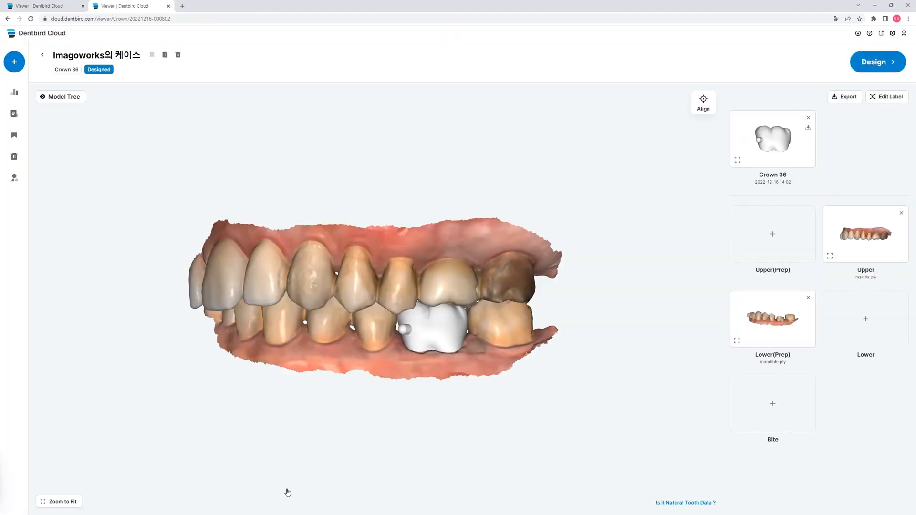
- Switch to the Imagoworks_36 folder and open Imagoworks_36_Crown_36.sci
{"action": "key", "text": "alt+Tab"}
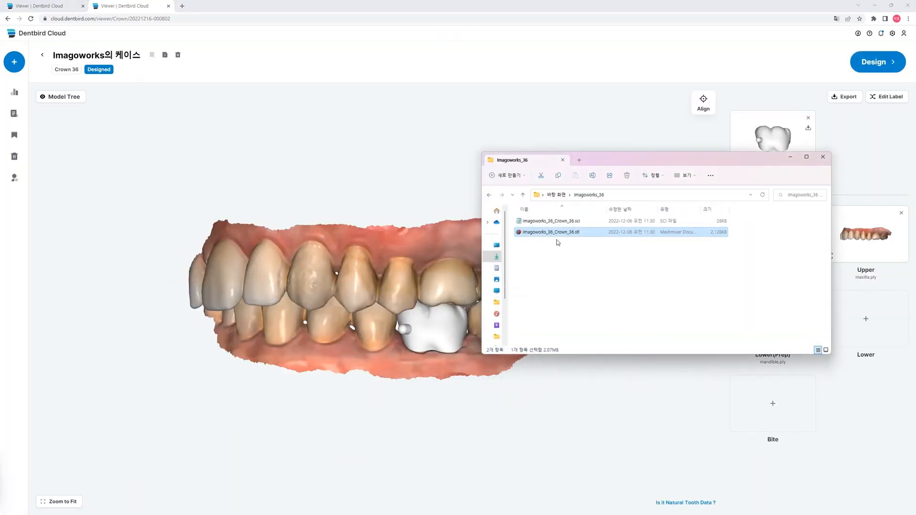
{"action": "left_click", "coordinate": [581, 221]}
{"action": "double_click", "coordinate": [581, 222]}
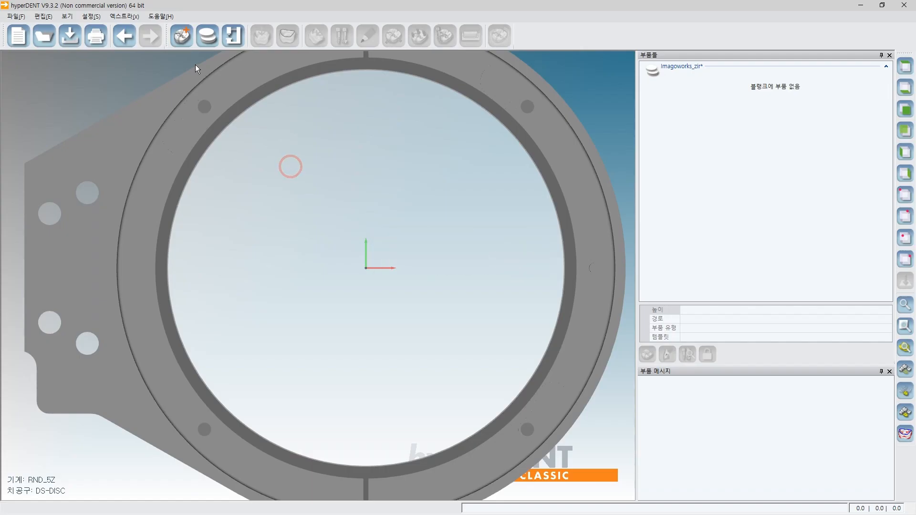
- Import Imagoworks_36_Crown_36.stl into the Imagoworks_zir blank in hyperDENT, keeping the crown part type
{"action": "left_click", "coordinate": [180, 37]}
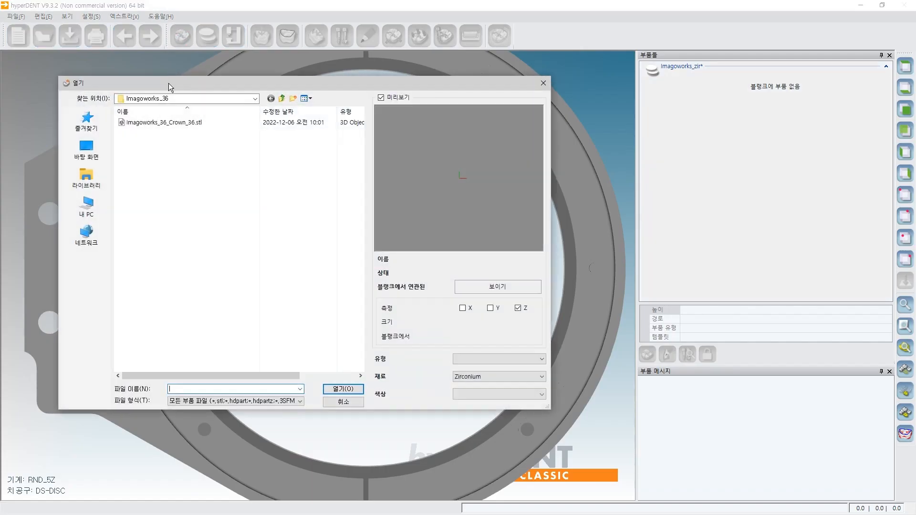
{"action": "left_click", "coordinate": [164, 123]}
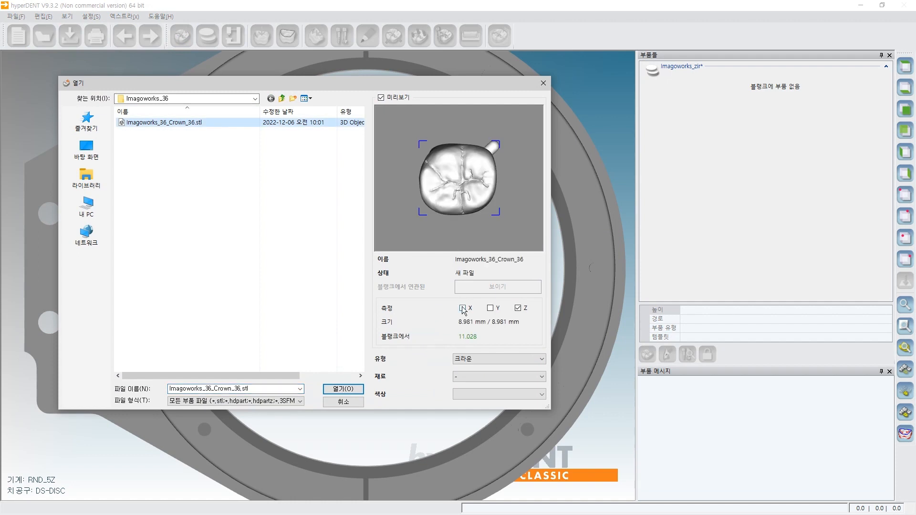
{"action": "key", "text": "Return"}
- Move the crown from the blank's centre toward its upper-left edge and inspect it from the underside
{"action": "left_click_drag", "start_coordinate": [353, 234], "coordinate": [375, 315]}
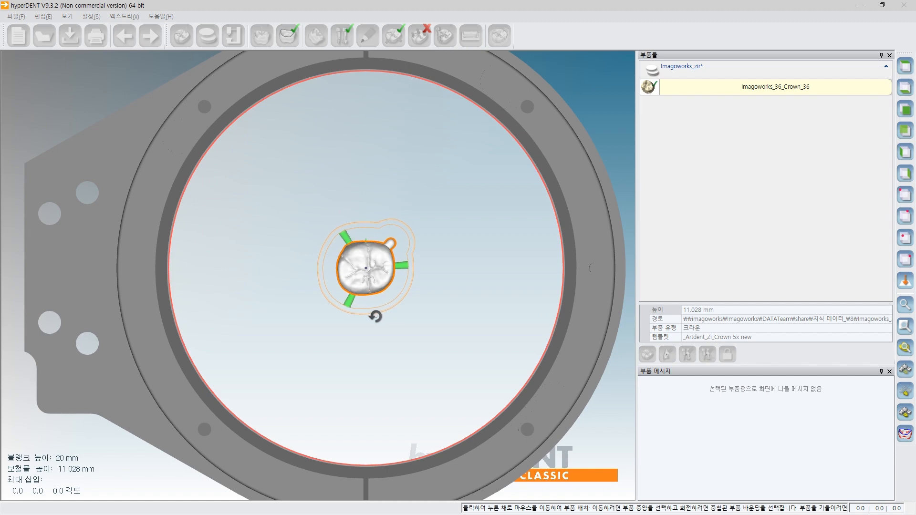
{"action": "left_click_drag", "start_coordinate": [371, 269], "coordinate": [284, 176]}
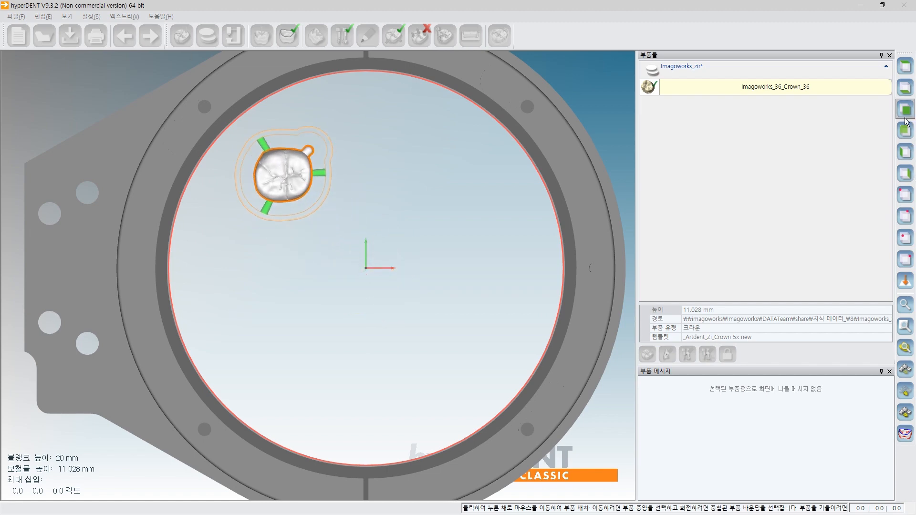
{"action": "left_click", "coordinate": [906, 137]}
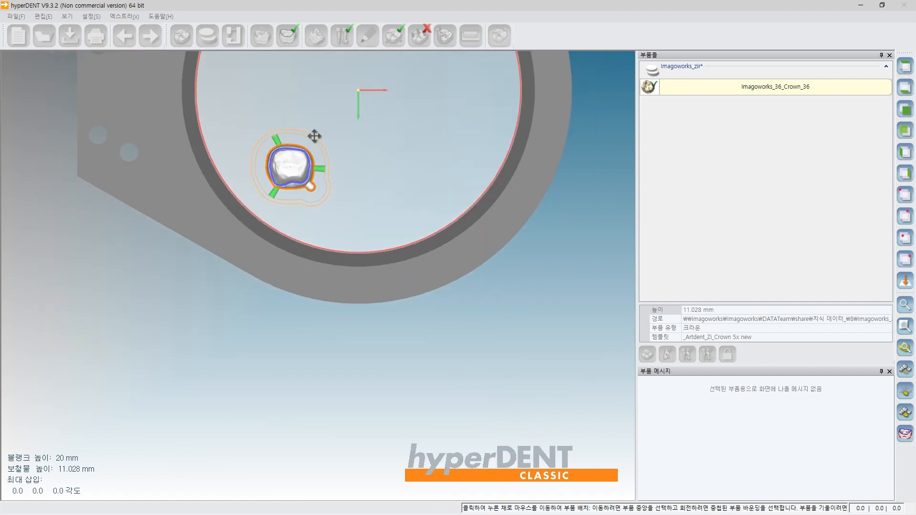
{"action": "scroll", "coordinate": [314, 136], "scroll_direction": "up", "scroll_amount": 5}
{"action": "mouse_move", "coordinate": [354, 157]}
{"action": "right_mouse_down"}
{"action": "mouse_move", "coordinate": [376, 151]}
{"action": "mouse_move", "coordinate": [338, 149]}
{"action": "mouse_move", "coordinate": [338, 139]}
{"action": "mouse_move", "coordinate": [352, 153]}
{"action": "right_mouse_up"}
{"action": "left_click", "coordinate": [905, 67]}
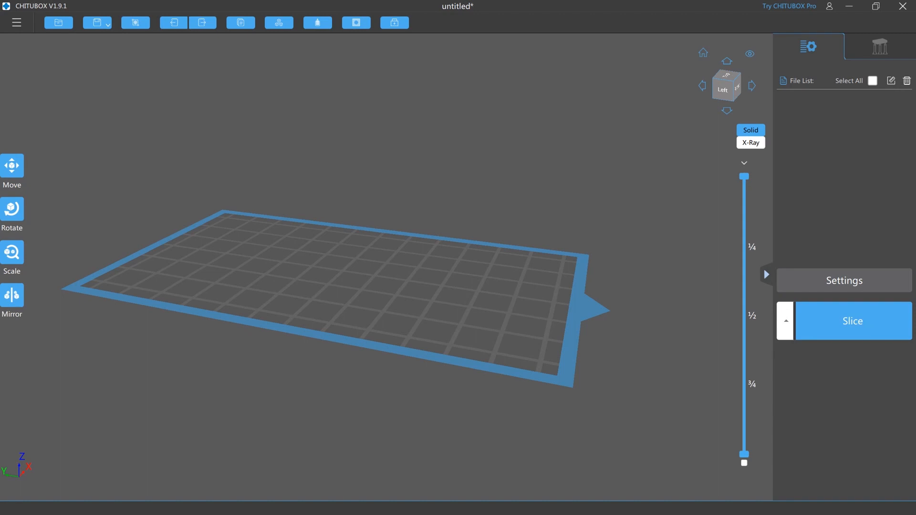
- Load Imagoworks_36_Crown_36.stl from its folder onto the CHITUBOX build plate and rotate the crown into an upright printing orientation
{"action": "key", "text": "alt+Tab"}
{"action": "left_click_drag", "start_coordinate": [496, 177], "coordinate": [249, 260]}
{"action": "scroll", "coordinate": [360, 250], "scroll_direction": "up", "scroll_amount": 2}
{"action": "right_click_drag", "start_coordinate": [360, 249], "coordinate": [369, 247]}
{"action": "left_click", "coordinate": [13, 211]}
{"action": "left_click_drag", "start_coordinate": [336, 221], "coordinate": [364, 193]}
{"action": "left_click", "coordinate": [18, 169]}
- Add several medium manual supports with a raft under the crown and check their placement
{"action": "left_click", "coordinate": [868, 46]}
{"action": "scroll", "coordinate": [352, 267], "scroll_direction": "up", "scroll_amount": 6}
{"action": "right_click_drag", "start_coordinate": [348, 261], "coordinate": [273, 238]}
{"action": "left_click", "coordinate": [319, 234]}
{"action": "left_click", "coordinate": [299, 236]}
{"action": "left_click", "coordinate": [319, 229]}
{"action": "left_click", "coordinate": [337, 242]}
{"action": "right_click_drag", "start_coordinate": [337, 242], "coordinate": [382, 262]}
{"action": "scroll", "coordinate": [436, 282], "scroll_direction": "down", "scroll_amount": 3}
{"action": "right_click_drag", "start_coordinate": [436, 282], "coordinate": [476, 312]}
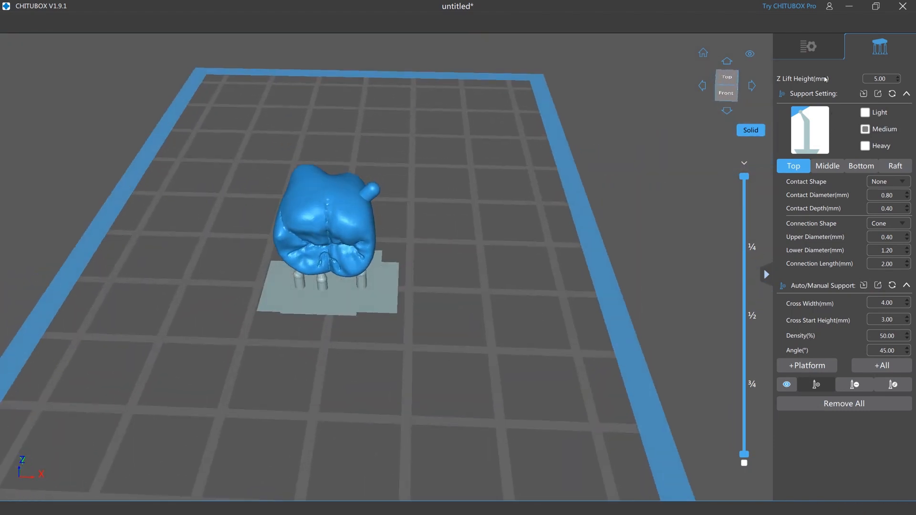
- Slice the supported crown and preview its layers down to layer 270
{"action": "left_click", "coordinate": [813, 50]}
{"action": "right_click_drag", "start_coordinate": [441, 278], "coordinate": [483, 259]}
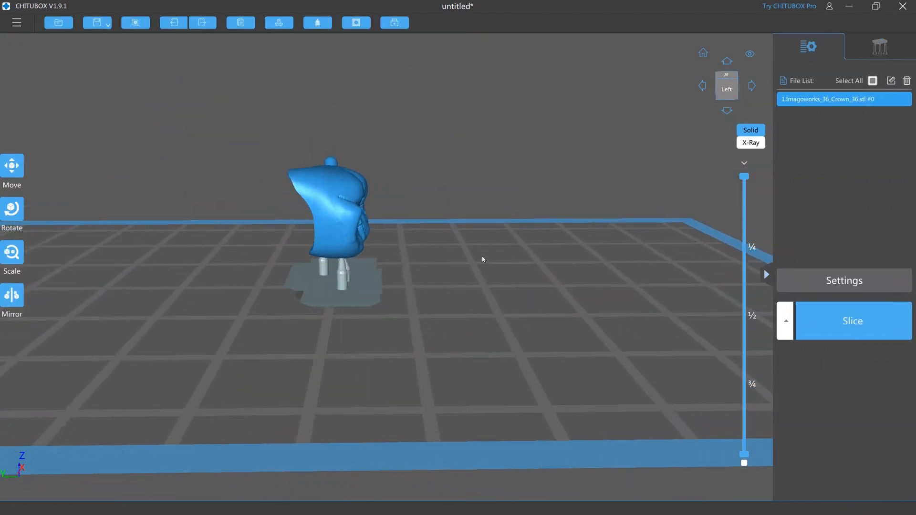
{"action": "left_click", "coordinate": [832, 308]}
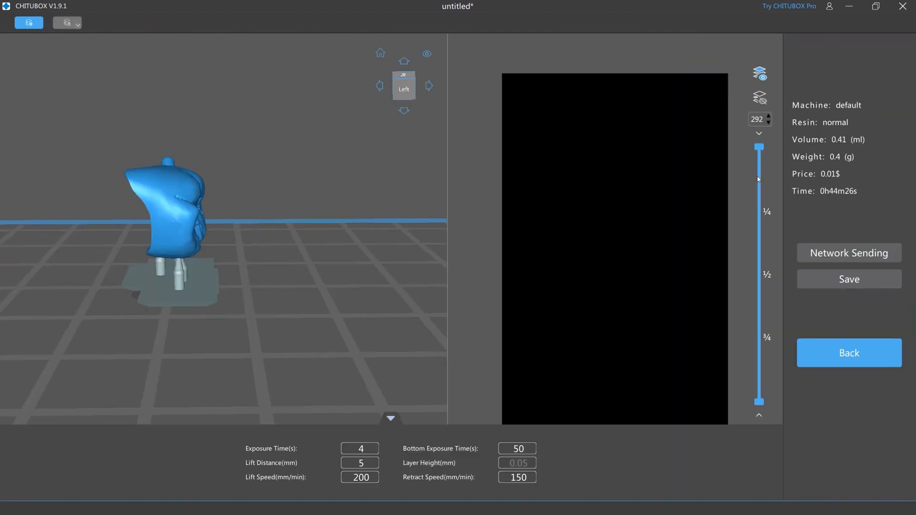
{"action": "left_click", "coordinate": [759, 144]}
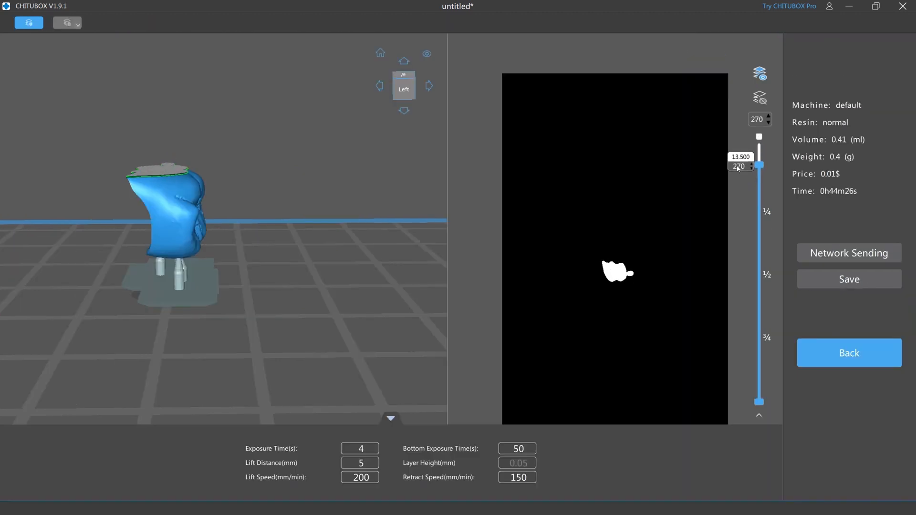